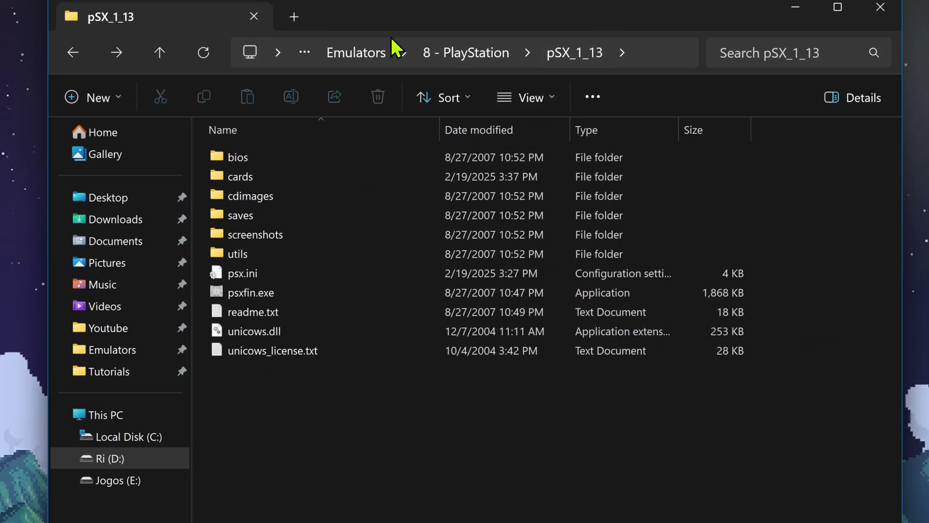
- Open the cards folder and make a duplicate of memory card 1.bin
{"action": "double_click", "coordinate": [308, 177]}
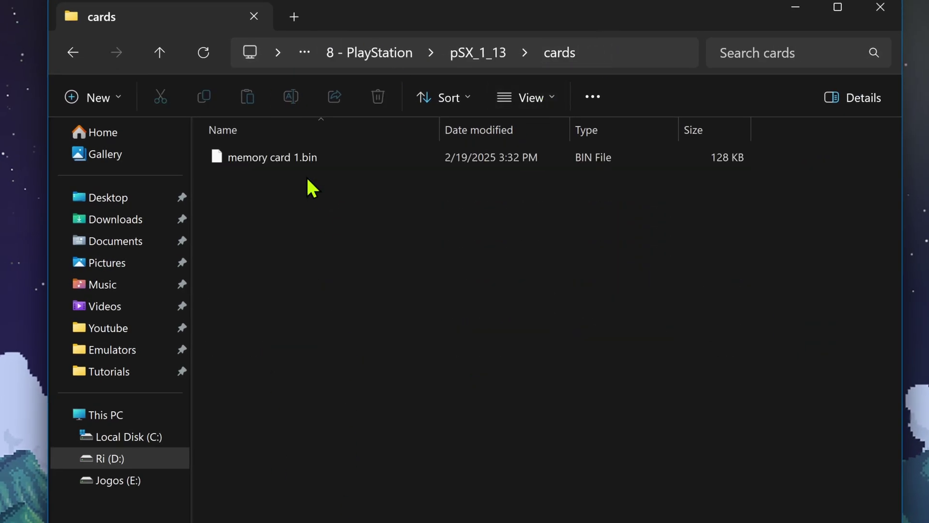
{"action": "key", "text": "Down"}
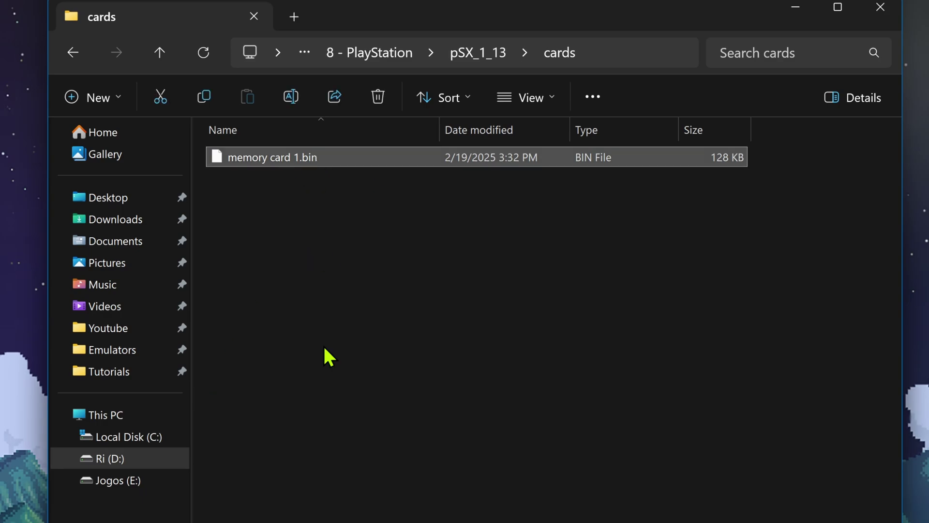
{"action": "left_click_drag", "start_coordinate": [326, 157], "coordinate": [253, 207]}
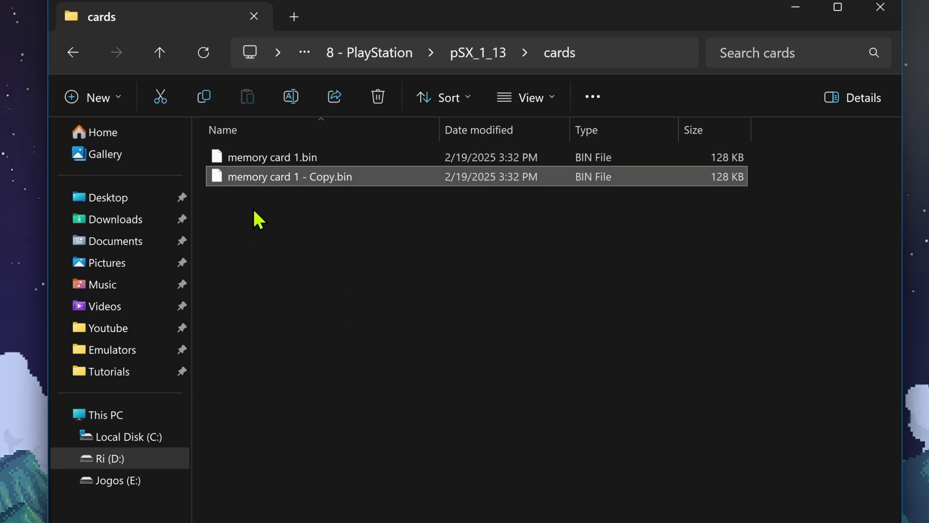
- Rename the copy to memory card 1.mcd and accept the extension change
{"action": "left_click", "coordinate": [351, 225]}
{"action": "left_click", "coordinate": [330, 175]}
{"action": "left_click", "coordinate": [312, 182]}
{"action": "left_click_drag", "start_coordinate": [370, 178], "coordinate": [298, 179]}
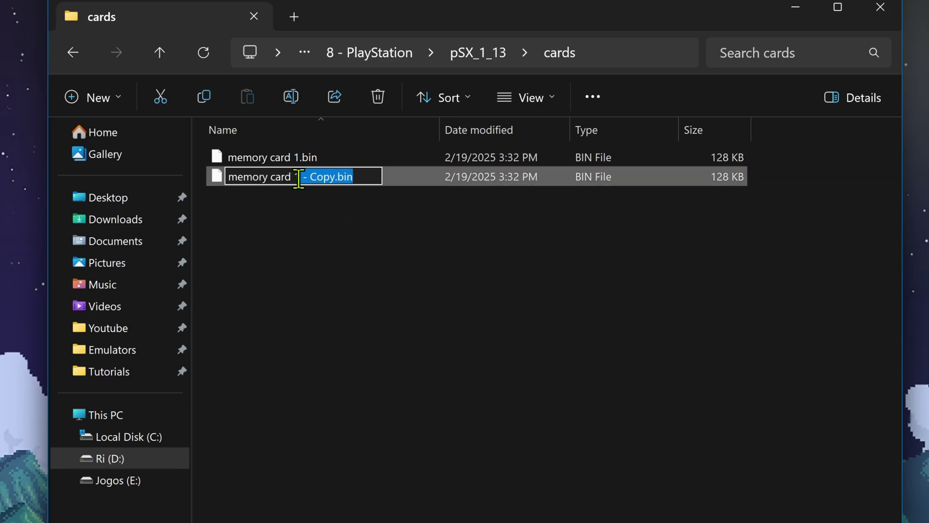
{"action": "key", "text": "BackSpace"}
{"action": "type", "text": ".mcd"}
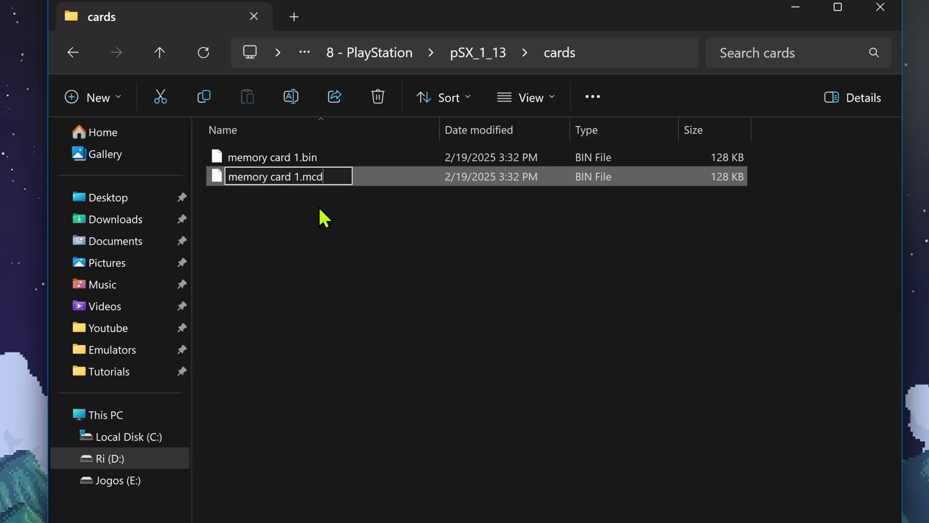
{"action": "key", "text": "Return"}
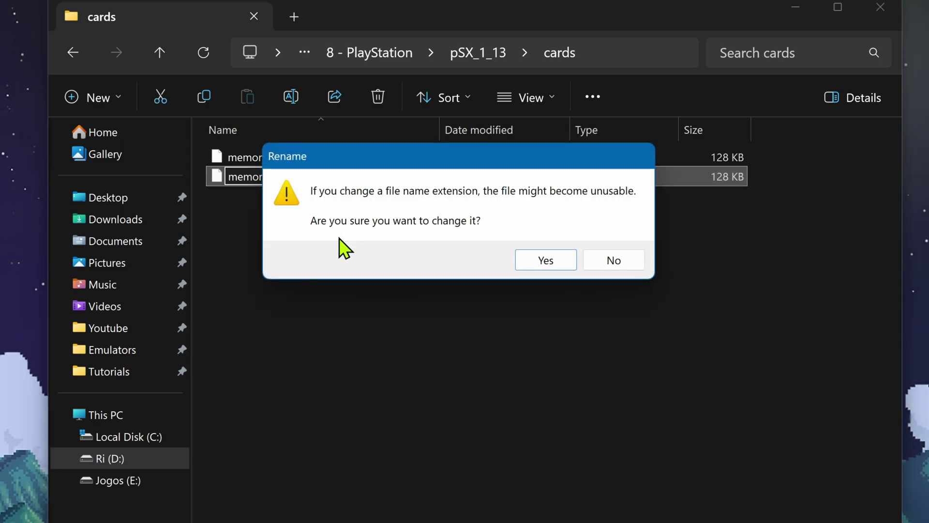
{"action": "left_click", "coordinate": [557, 260]}
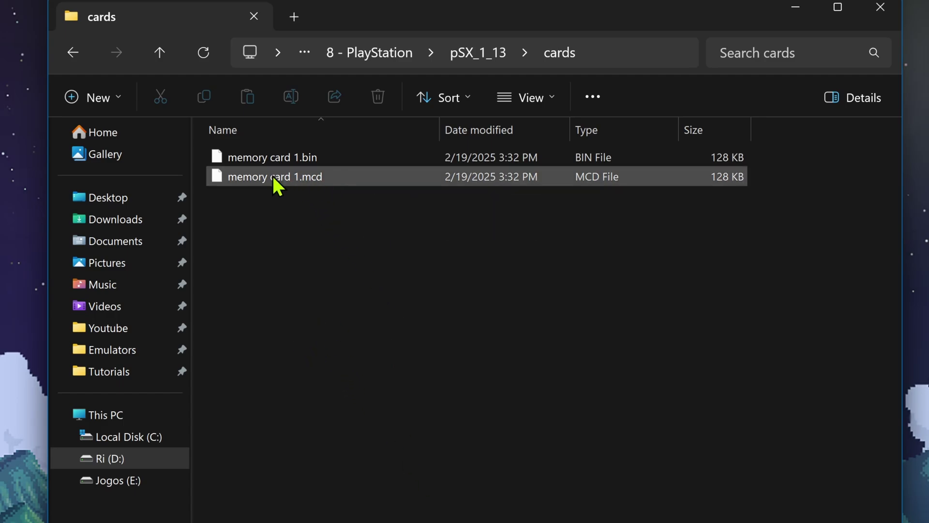
- Toggle File name extensions off and back on so they stay visible, then bring up Start
{"action": "left_click", "coordinate": [554, 99]}
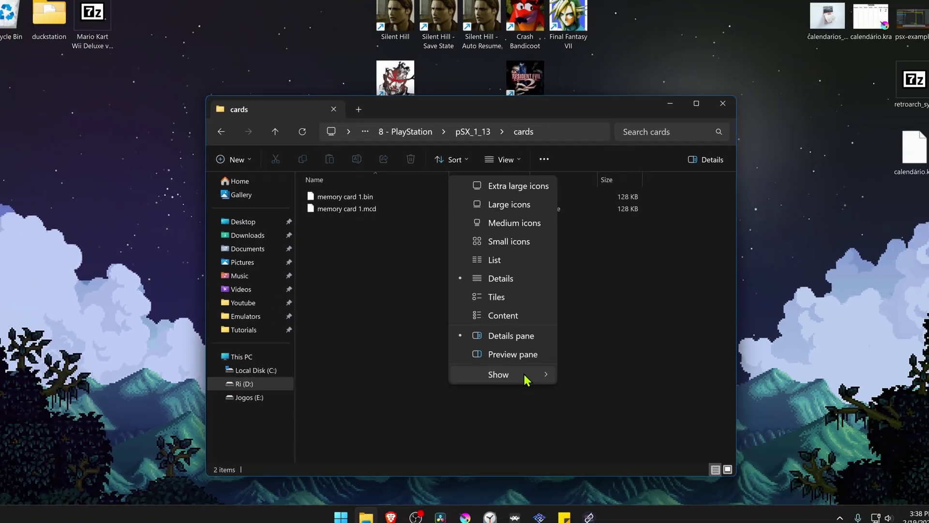
{"action": "mouse_move", "coordinate": [526, 379]}
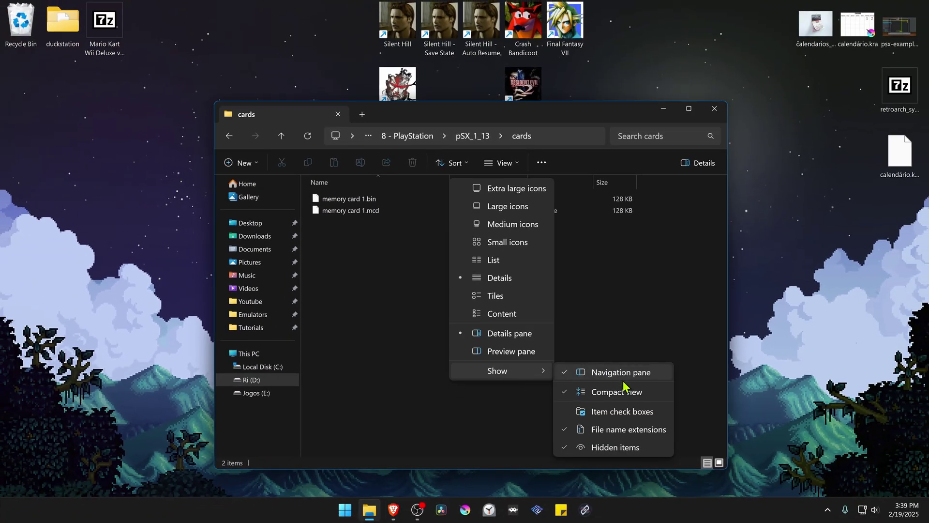
{"action": "left_click", "coordinate": [614, 443]}
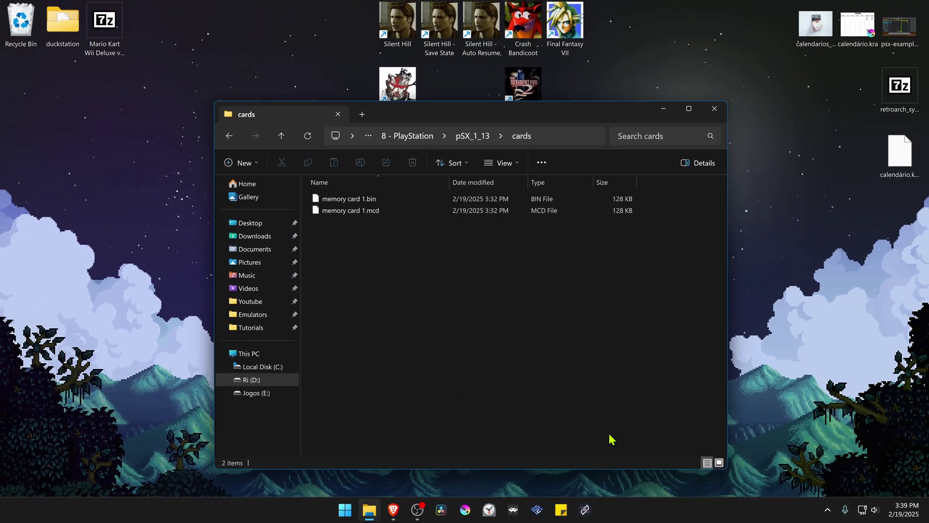
{"action": "left_click", "coordinate": [502, 163]}
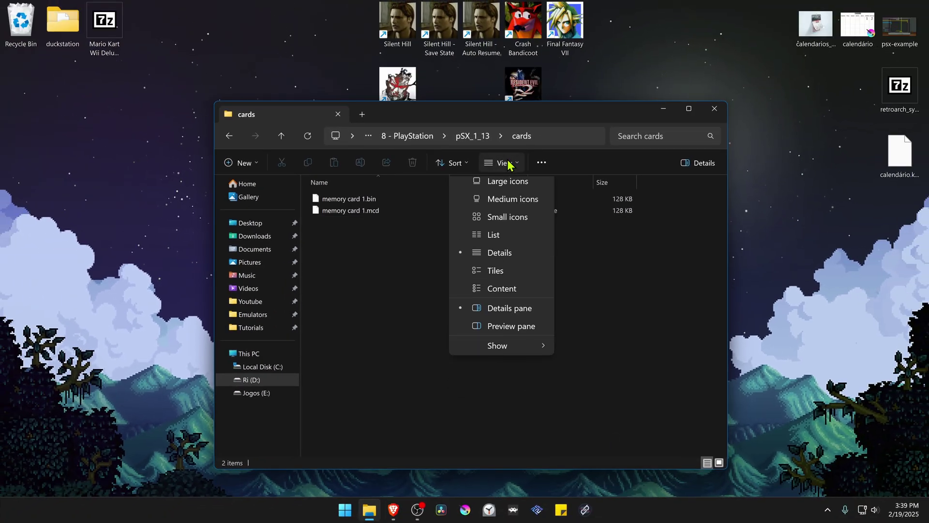
{"action": "mouse_move", "coordinate": [520, 375]}
{"action": "left_click", "coordinate": [598, 415]}
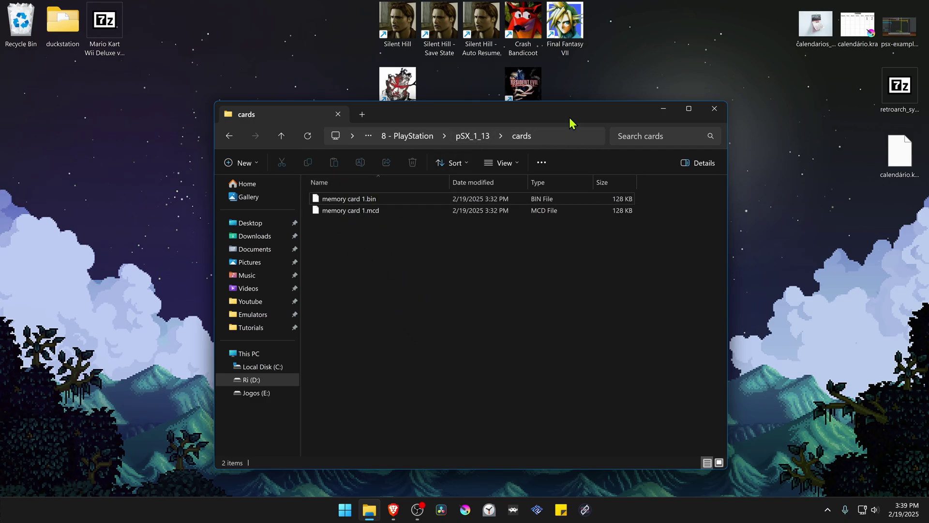
{"action": "left_click_drag", "start_coordinate": [571, 123], "coordinate": [561, 119]}
{"action": "left_click", "coordinate": [345, 508]}
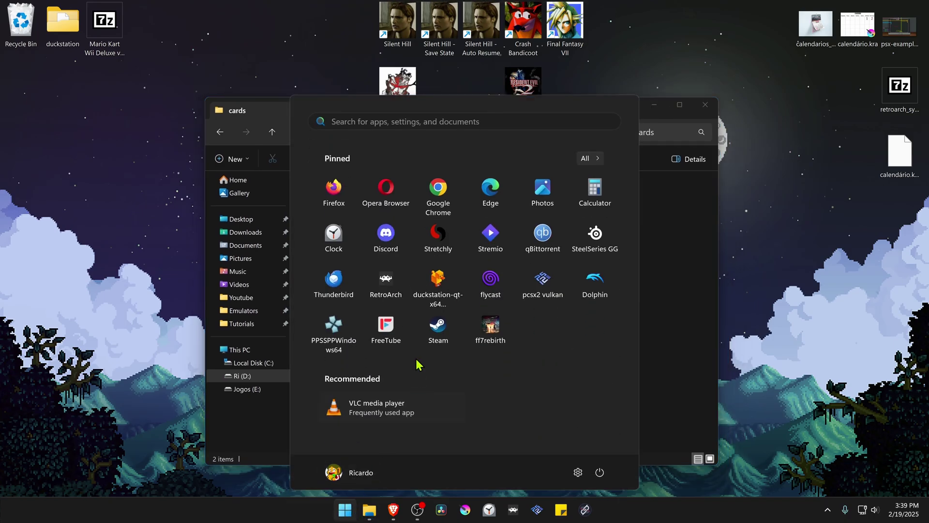
- Launch duckstation-qt-x64 and check the Memory Card Directory path ending in memcards
{"action": "left_click", "coordinate": [438, 284]}
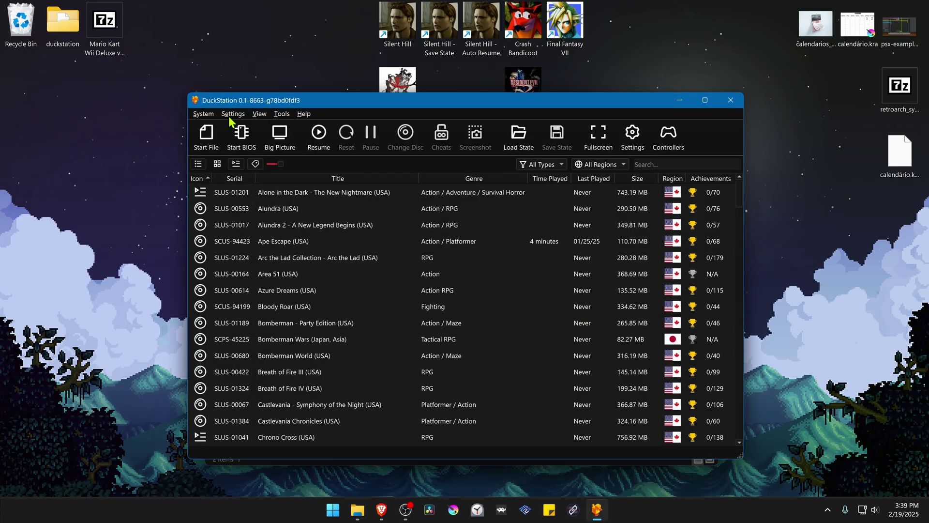
{"action": "left_click", "coordinate": [231, 116]}
{"action": "left_click", "coordinate": [274, 211]}
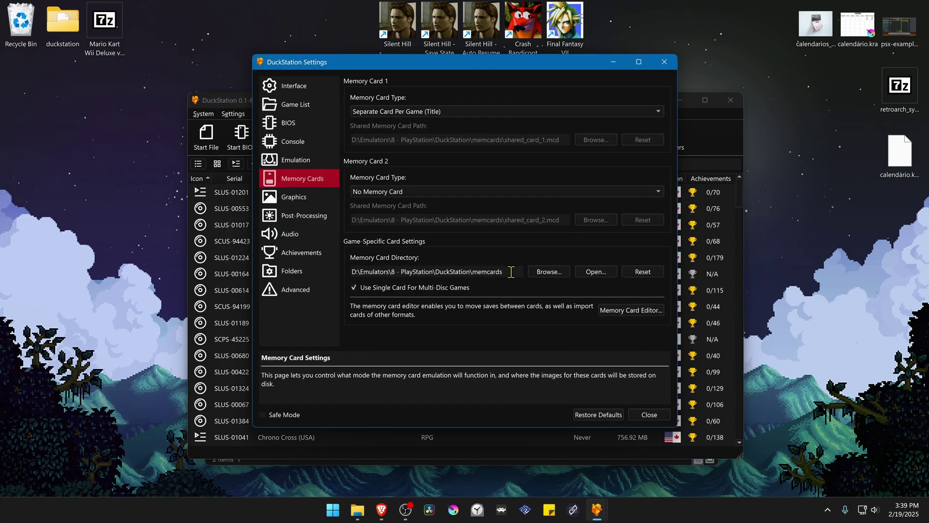
{"action": "left_click_drag", "start_coordinate": [507, 272], "coordinate": [341, 272]}
{"action": "key", "text": "ctrl+c"}
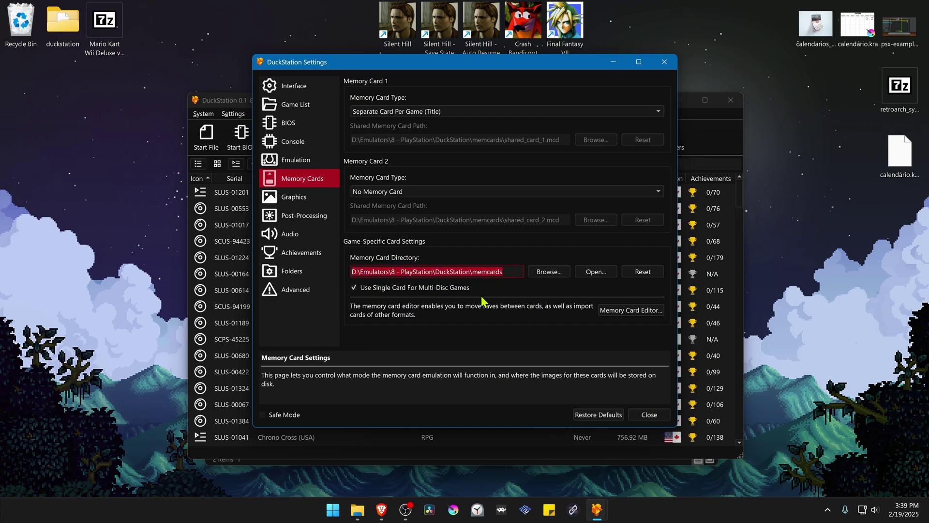
{"action": "left_click", "coordinate": [655, 417]}
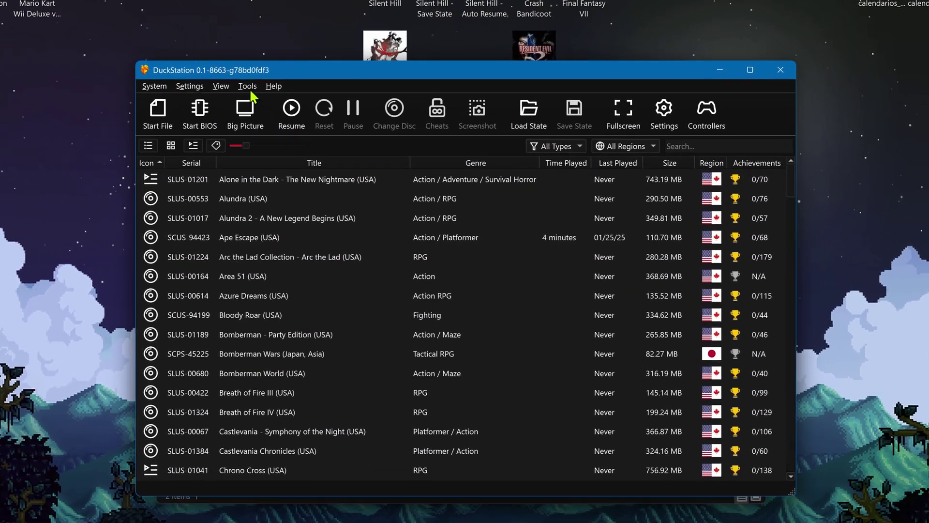
- Open the Memory Card Editor from the Tools menu
{"action": "left_click", "coordinate": [278, 76]}
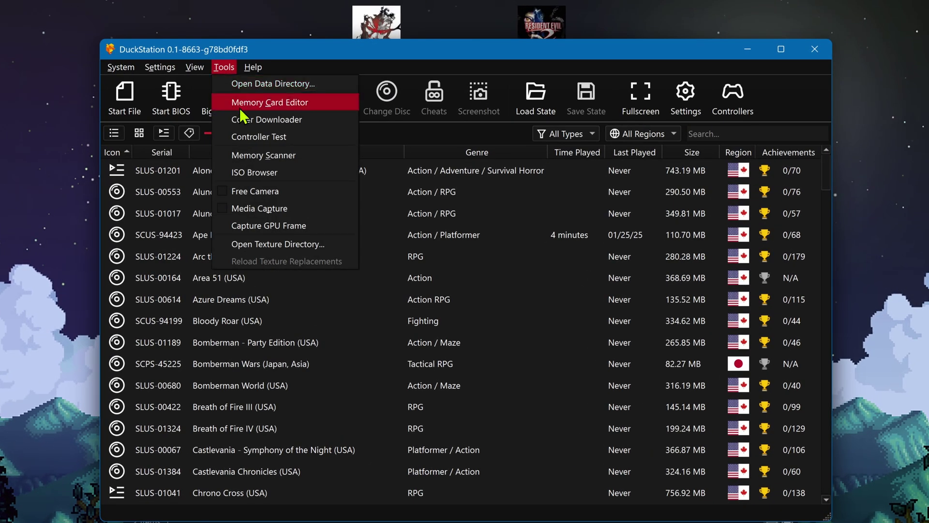
{"action": "left_click", "coordinate": [298, 104]}
{"action": "left_click_drag", "start_coordinate": [754, 53], "coordinate": [601, 100]}
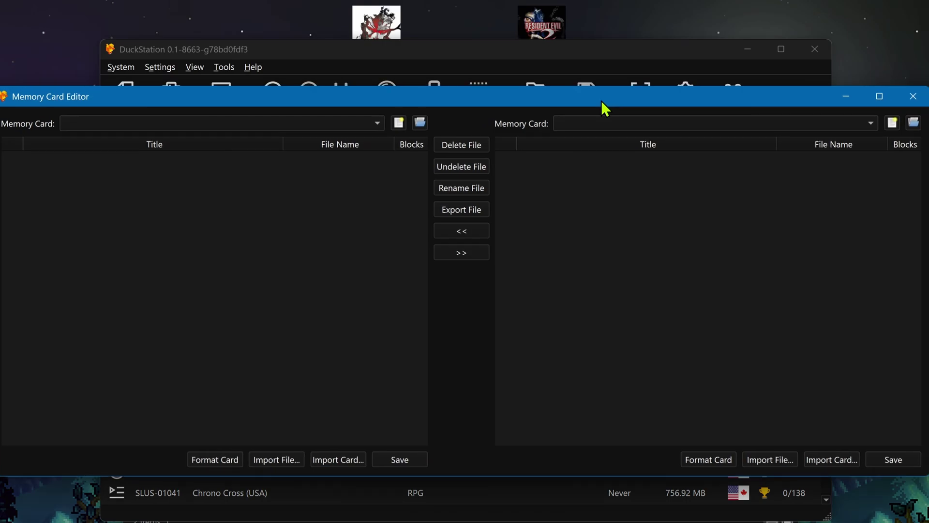
- Load memory card 1.mcd from Emulators\8 - PlayStation\pSX_1_13\cards into the left slot
{"action": "left_click", "coordinate": [420, 123]}
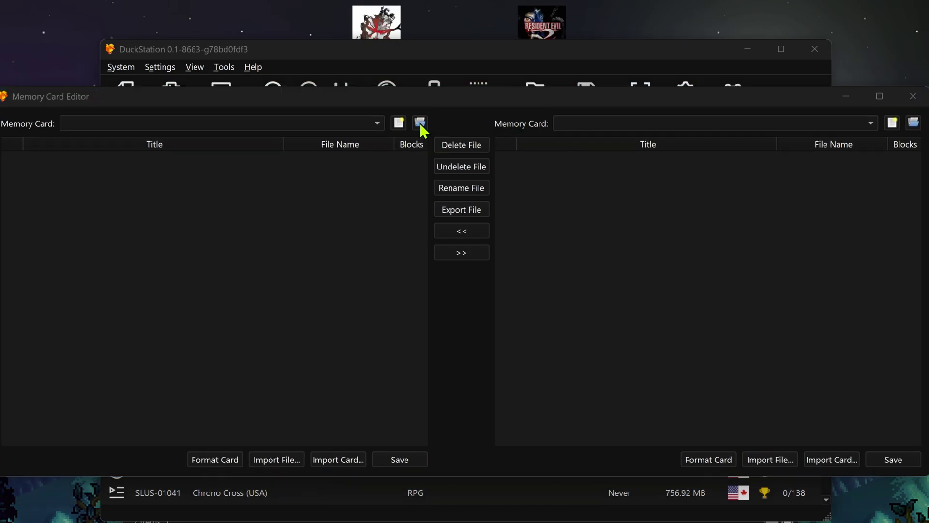
{"action": "left_click_drag", "start_coordinate": [409, 121], "coordinate": [499, 88]}
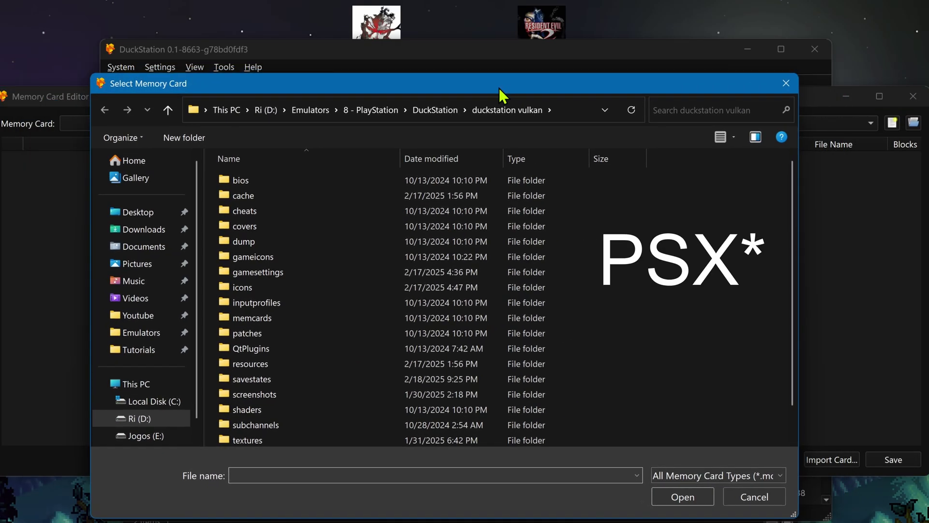
{"action": "left_click", "coordinate": [143, 333]}
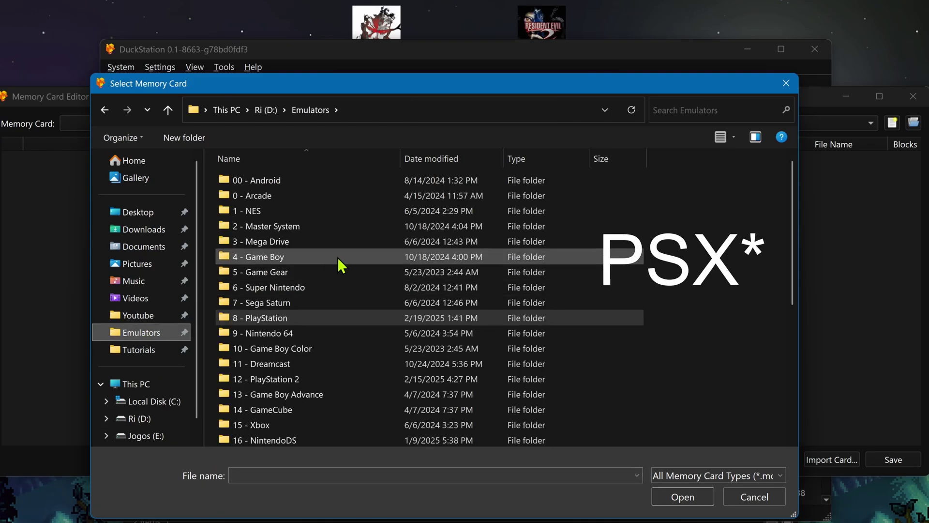
{"action": "double_click", "coordinate": [263, 320]}
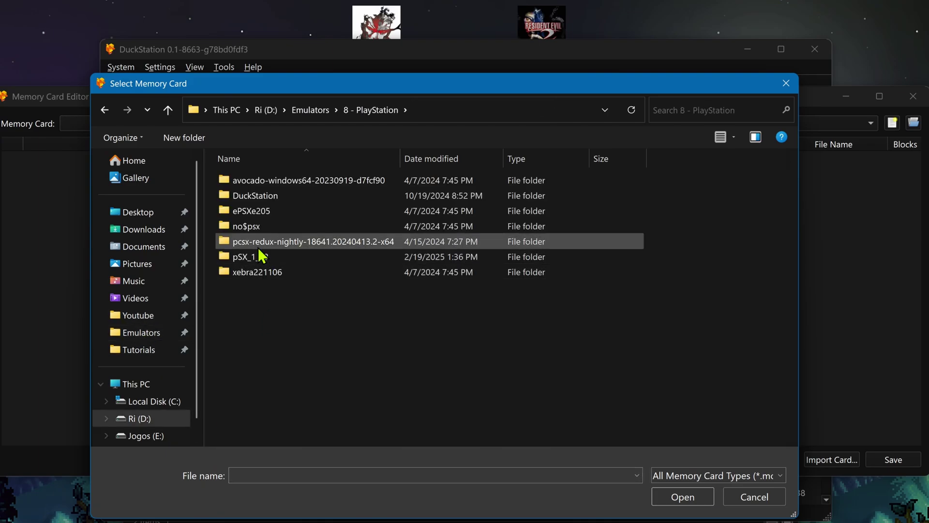
{"action": "double_click", "coordinate": [257, 261]}
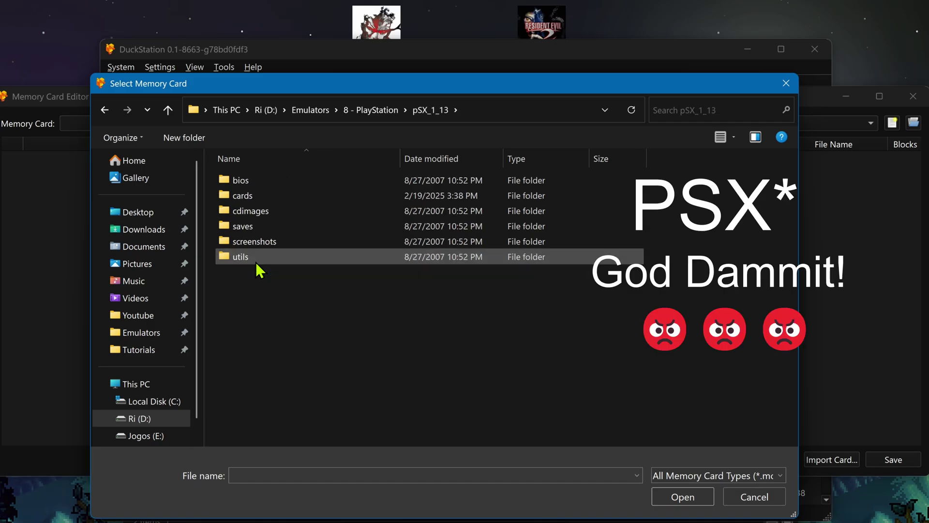
{"action": "double_click", "coordinate": [266, 196]}
{"action": "double_click", "coordinate": [279, 185]}
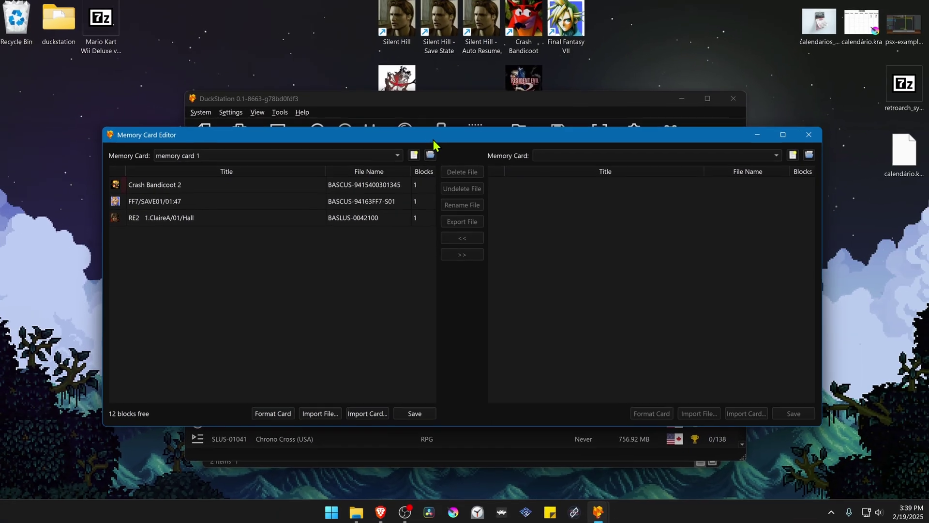
- Browse the right card slot to the DuckStation memcards folder by pasting its path
{"action": "left_click_drag", "start_coordinate": [423, 101], "coordinate": [395, 113]}
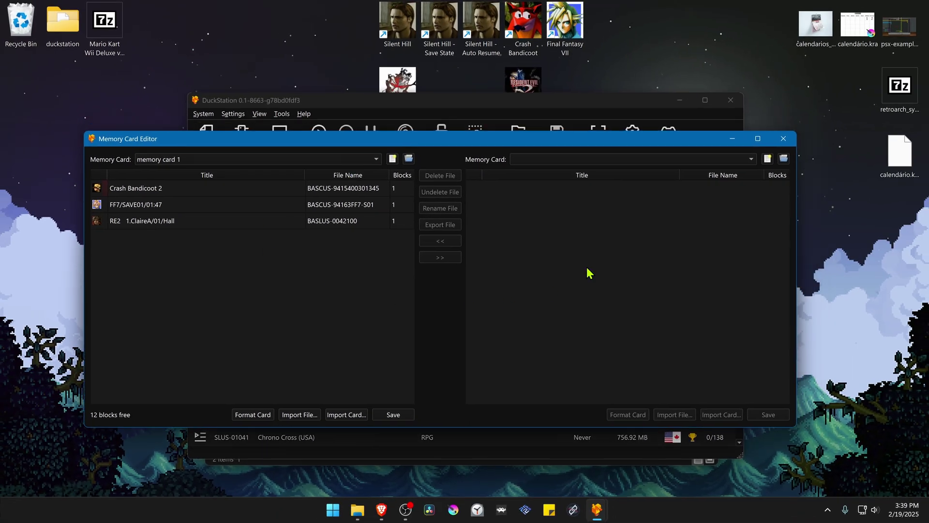
{"action": "left_click", "coordinate": [750, 159]}
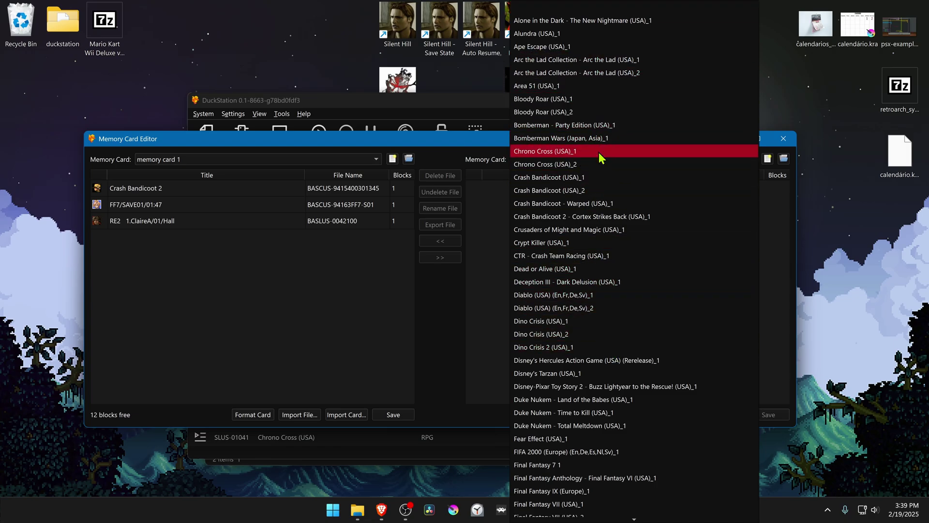
{"action": "left_click", "coordinate": [783, 283]}
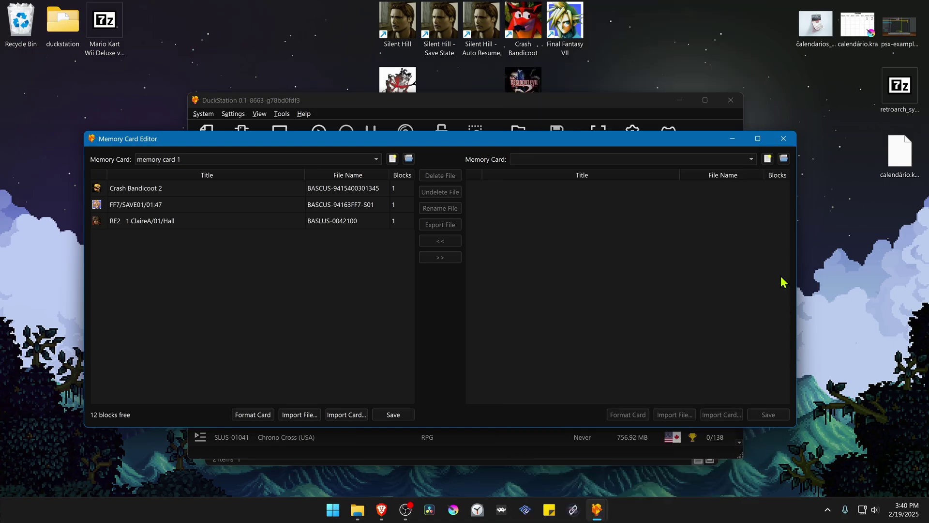
{"action": "left_click", "coordinate": [787, 159]}
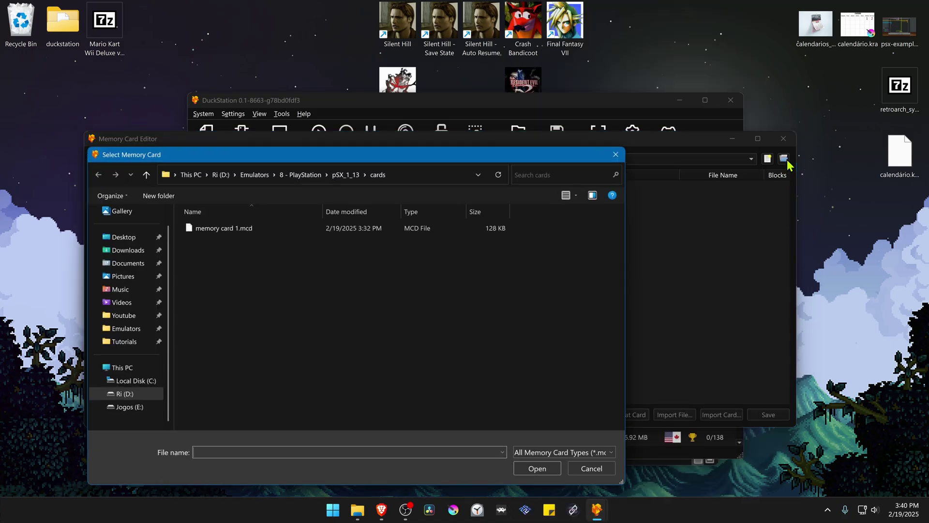
{"action": "left_click_drag", "start_coordinate": [461, 158], "coordinate": [549, 113]}
{"action": "left_click", "coordinate": [511, 127]}
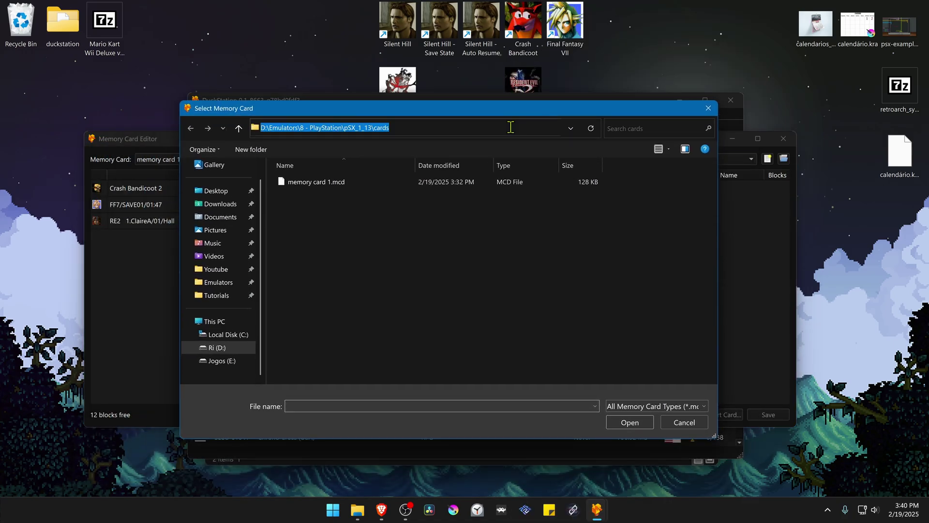
{"action": "key", "text": "ctrl+v"}
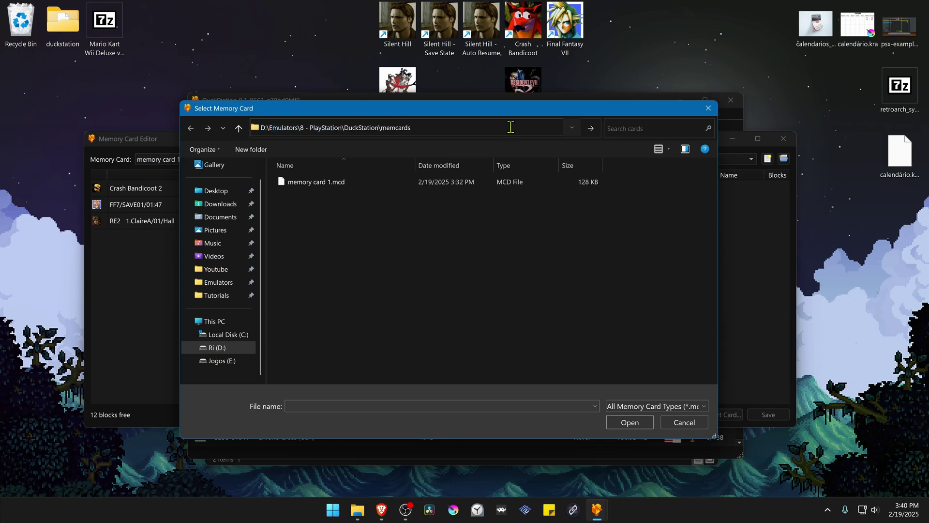
{"action": "key", "text": "Return"}
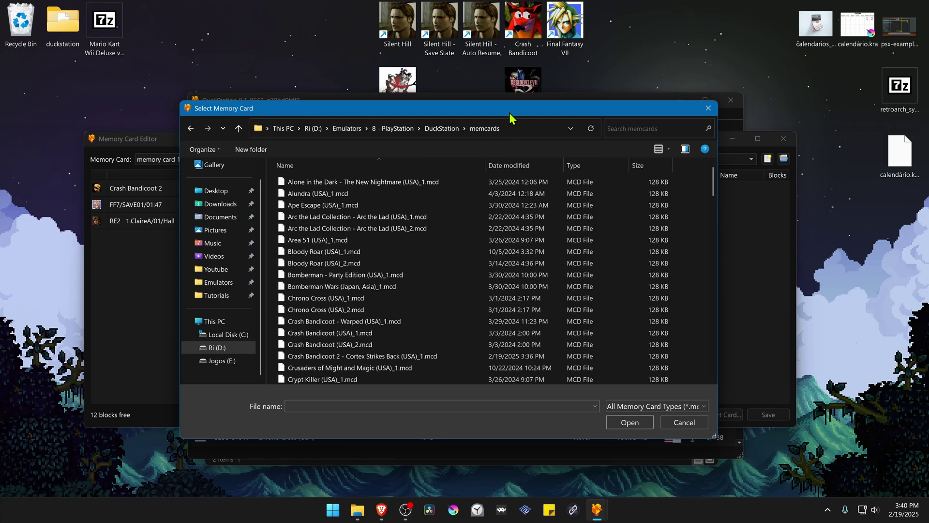
- Open the Crash Bandicoot 2 - Cortex Strikes Back (USA)_1 card in the right slot
{"action": "left_click_drag", "start_coordinate": [509, 112], "coordinate": [513, 117]}
{"action": "left_click_drag", "start_coordinate": [369, 117], "coordinate": [455, 109]}
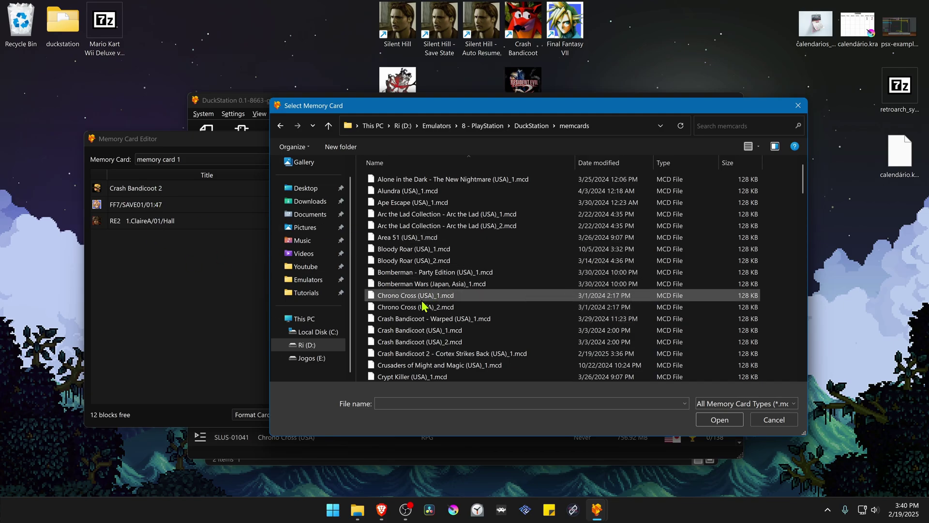
{"action": "left_click", "coordinate": [450, 250]}
{"action": "scroll", "coordinate": [450, 250], "scroll_direction": "down", "scroll_amount": 1}
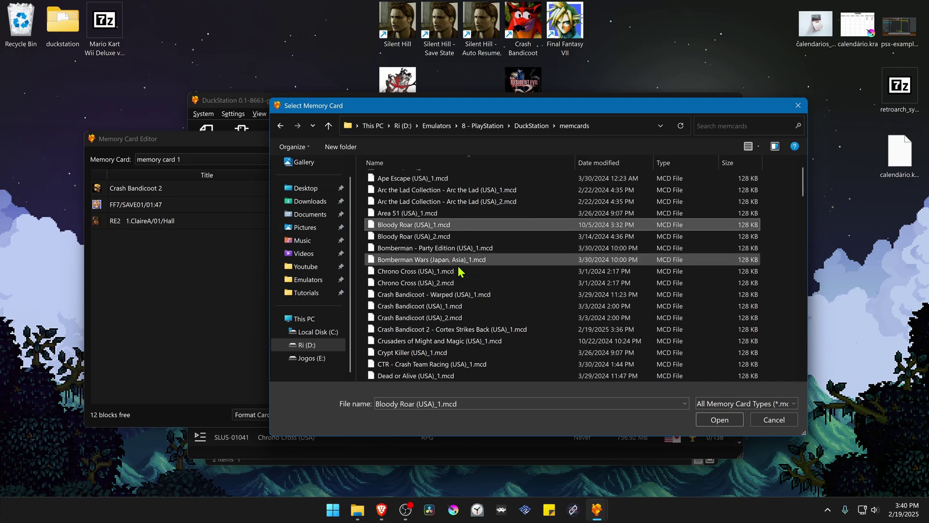
{"action": "double_click", "coordinate": [445, 329]}
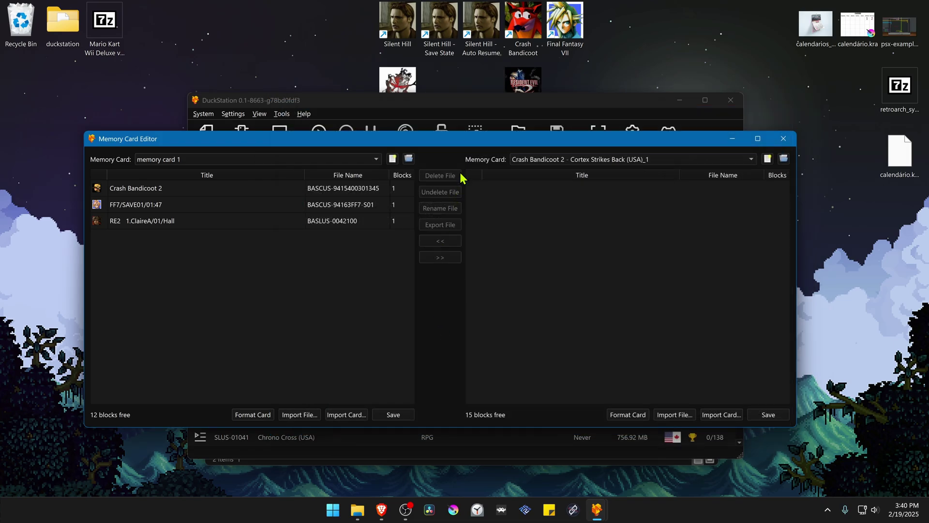
{"action": "left_click_drag", "start_coordinate": [459, 142], "coordinate": [463, 150]}
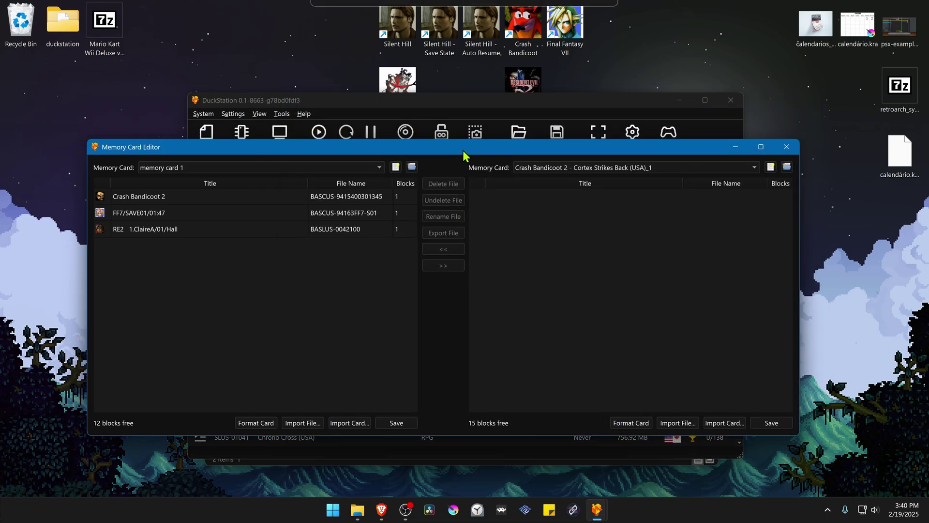
- Copy memory card 1's Crash Bandicoot 2 save onto the right-hand card
{"action": "left_click", "coordinate": [189, 201]}
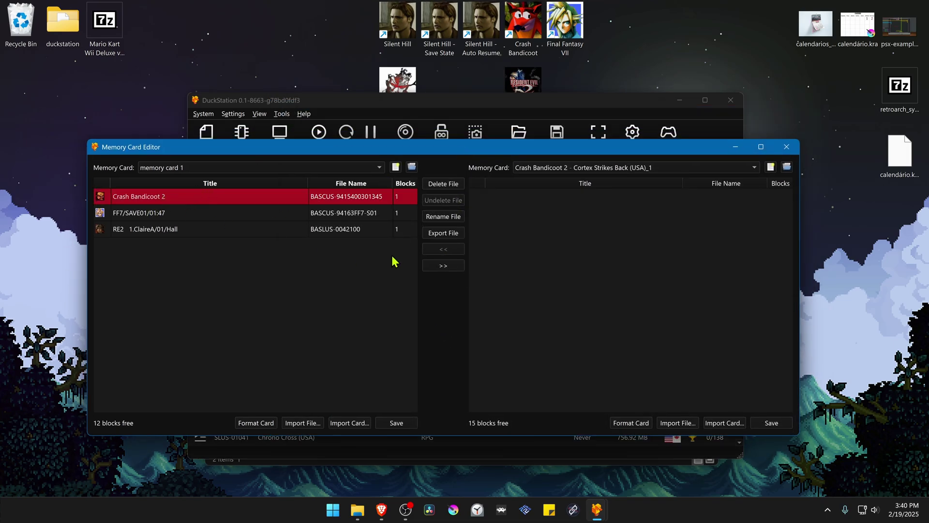
{"action": "left_click", "coordinate": [444, 266]}
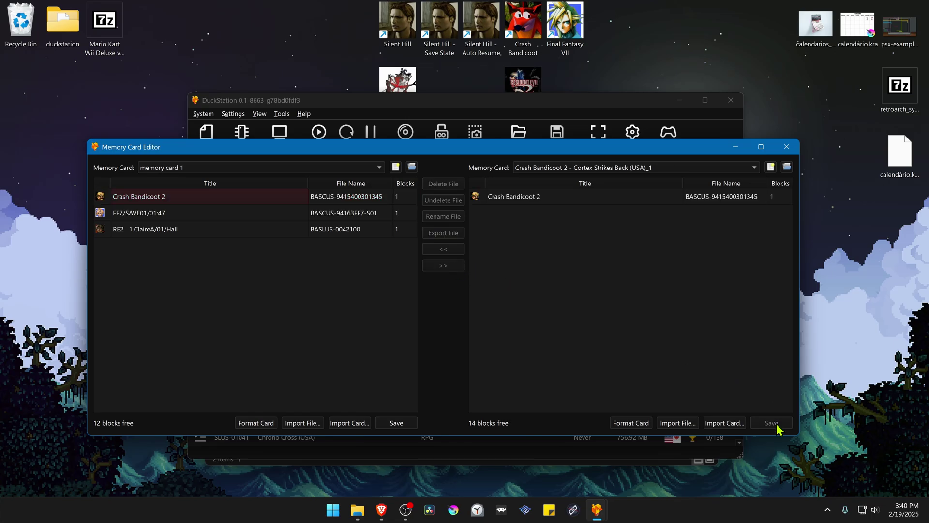
{"action": "right_click", "coordinate": [200, 197]}
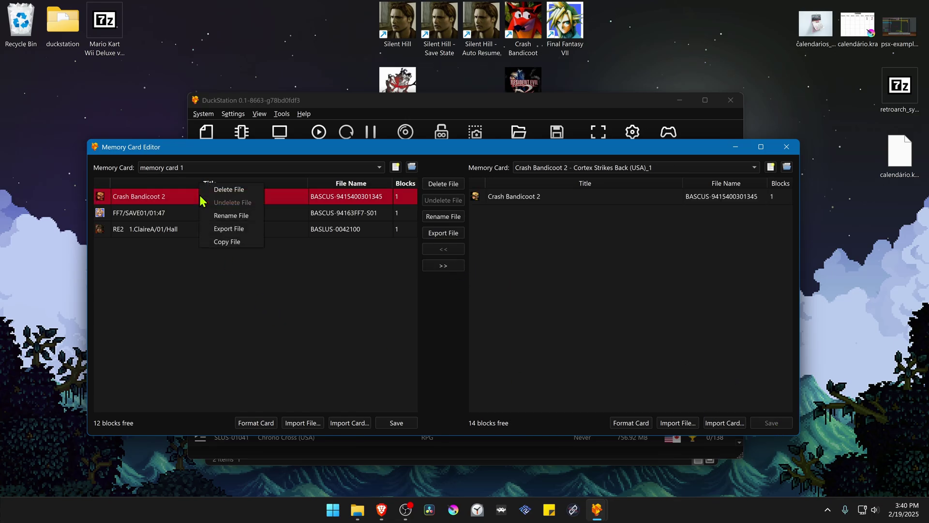
{"action": "left_click", "coordinate": [389, 375]}
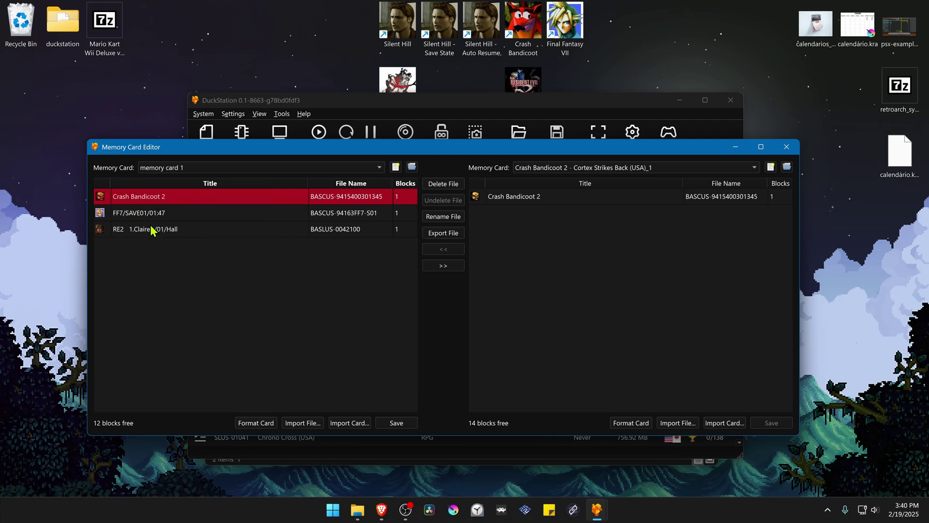
{"action": "left_click", "coordinate": [754, 167]}
- Load Final Fantasy VII (USA)_1 on the right; copying FF7/SAVE01/01:47 fails as a duplicate
{"action": "type", "text": "fi"}
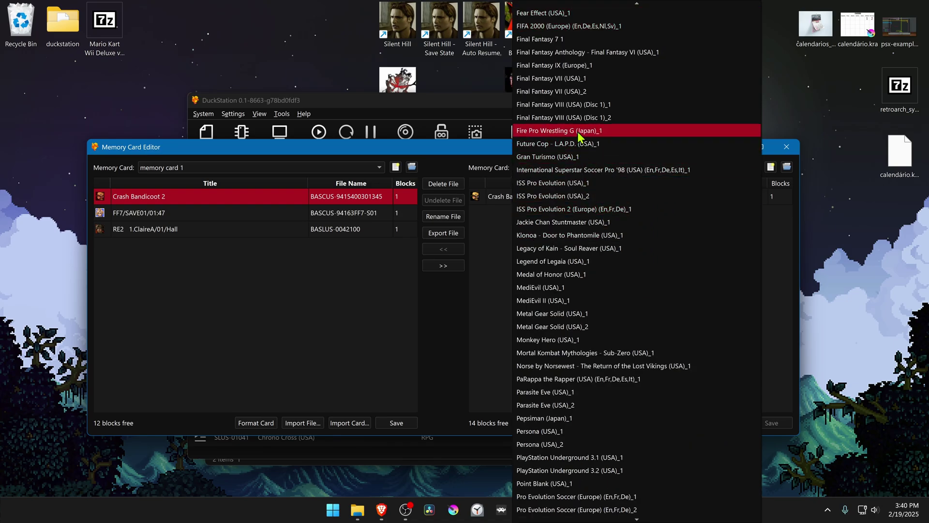
{"action": "left_click", "coordinate": [600, 79]}
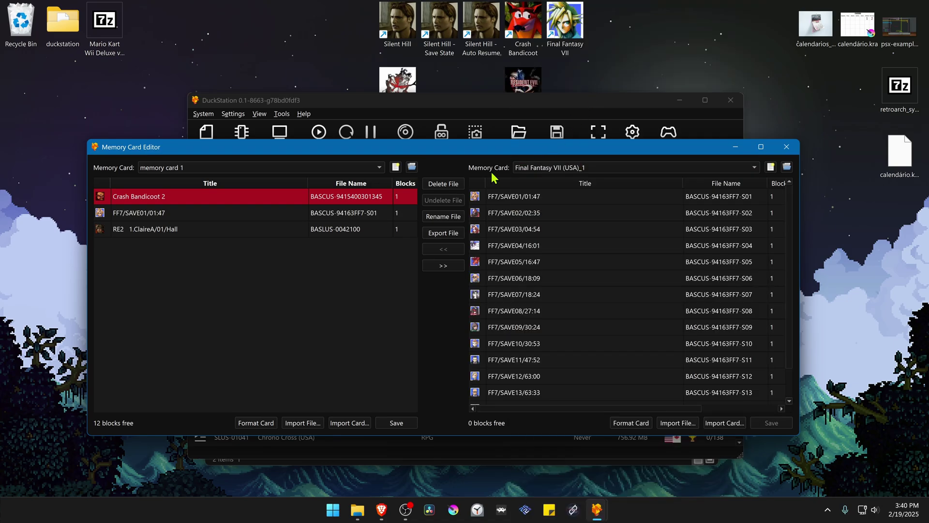
{"action": "left_click", "coordinate": [179, 213]}
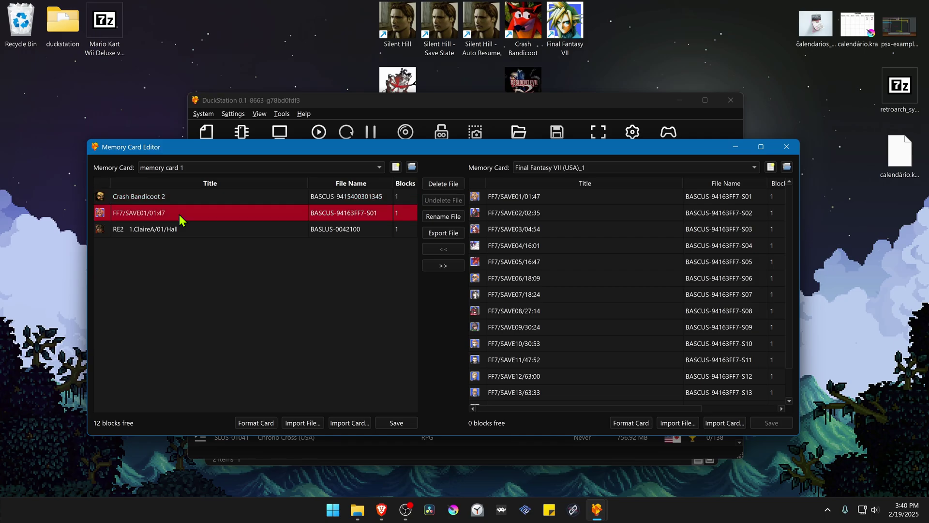
{"action": "left_click", "coordinate": [443, 266]}
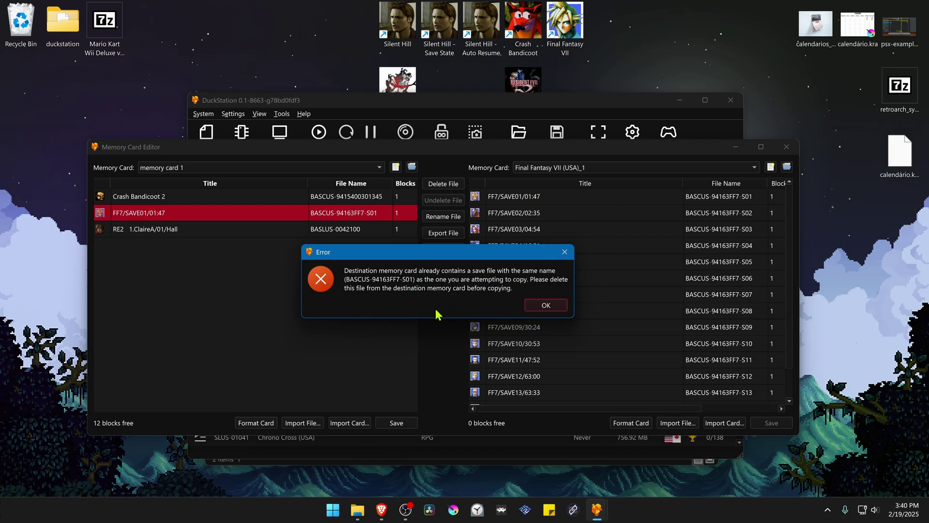
{"action": "left_click", "coordinate": [546, 306]}
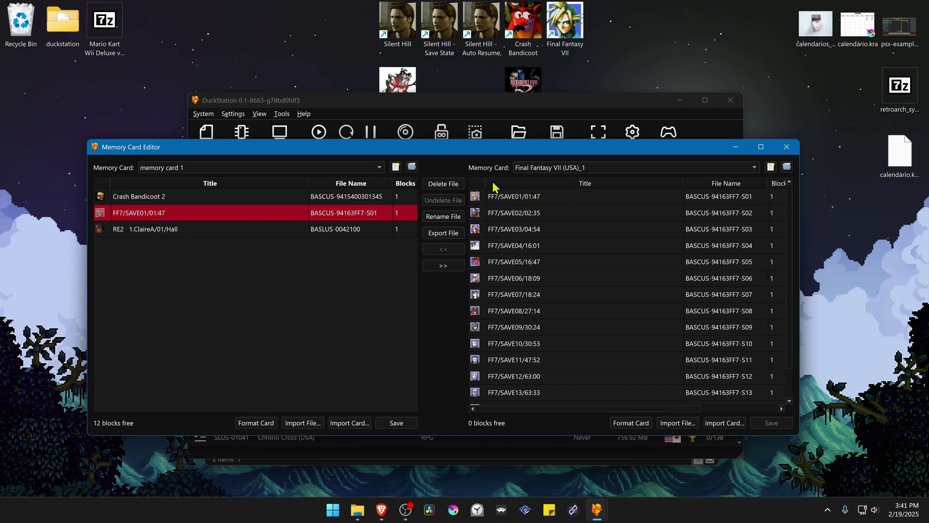
- Delete the FF7 card's existing FF7/SAVE01 save, then copy memory card 1's FF7/SAVE01/01:47 over
{"action": "left_click", "coordinate": [553, 199]}
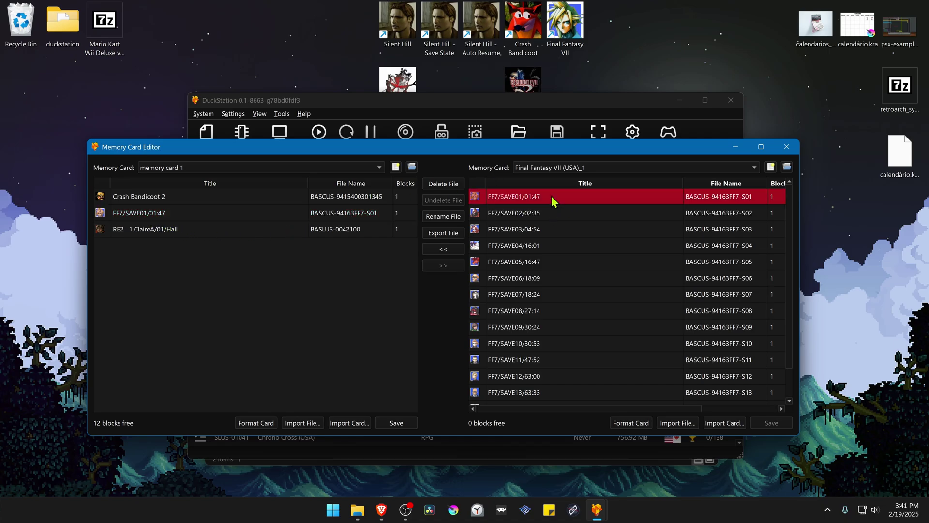
{"action": "left_click", "coordinate": [450, 186]}
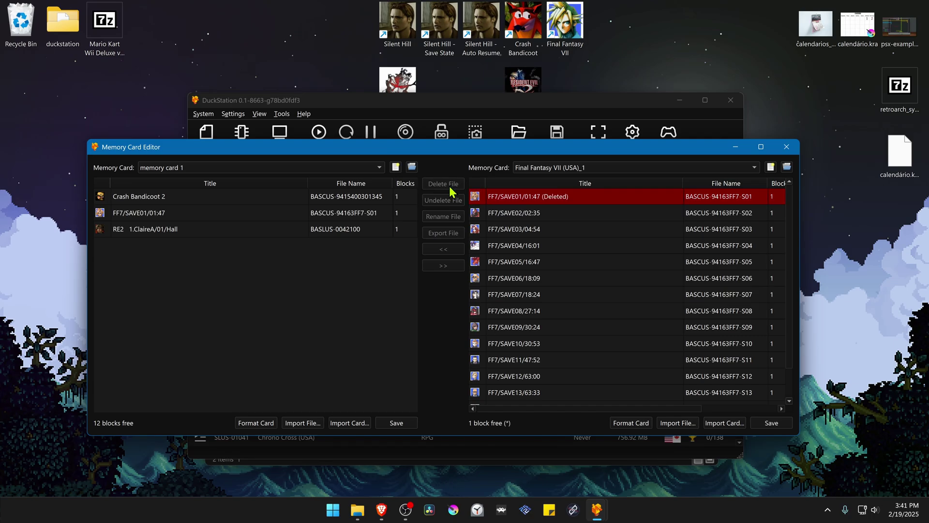
{"action": "left_click", "coordinate": [577, 196]}
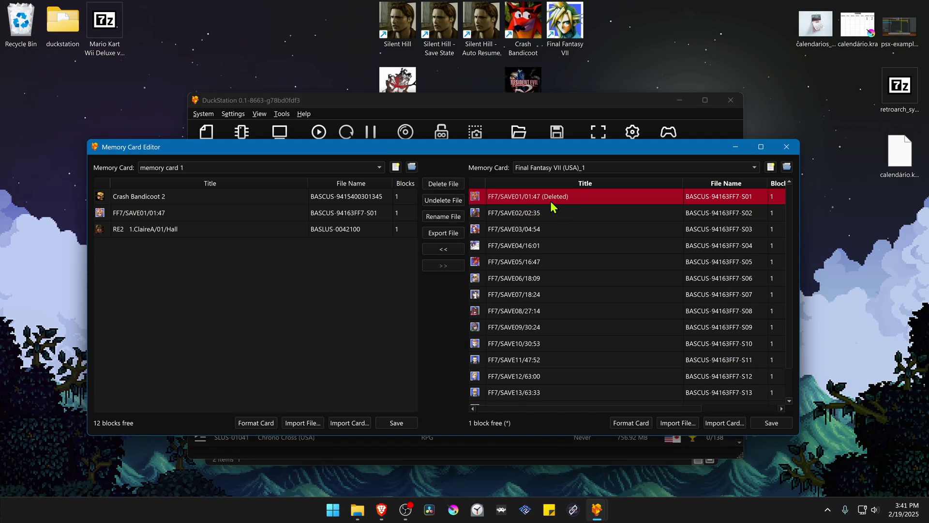
{"action": "left_click", "coordinate": [454, 188]}
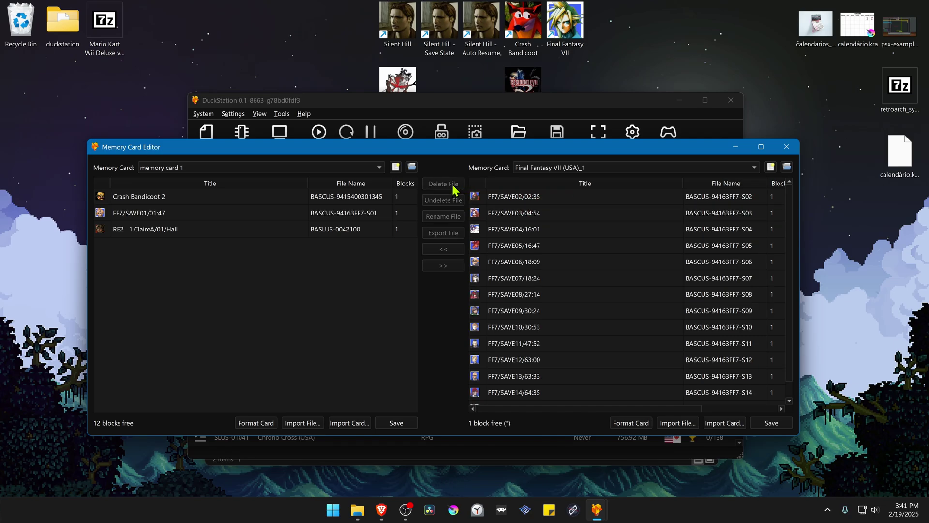
{"action": "left_click", "coordinate": [207, 217]}
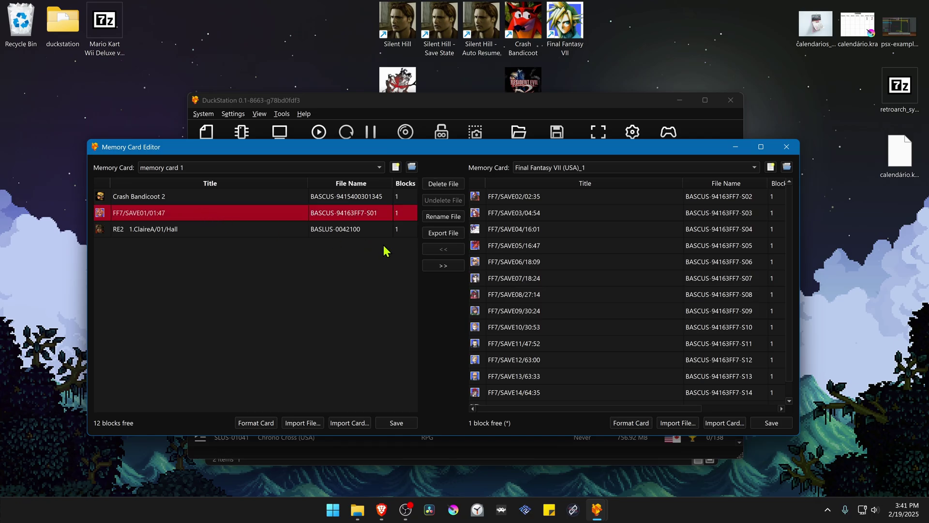
{"action": "left_click", "coordinate": [444, 266]}
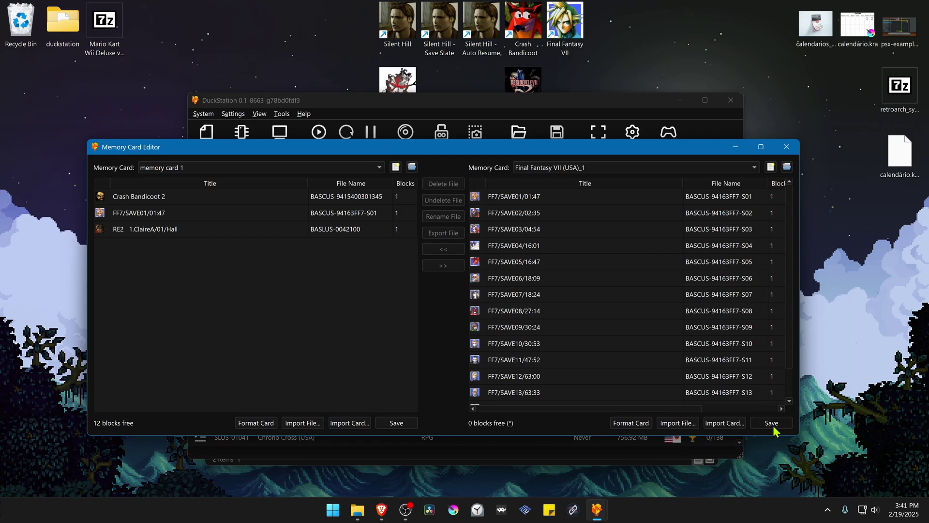
- Load the Resident Evil 2 (USA)_1 card in the right slot
{"action": "left_click", "coordinate": [754, 170]}
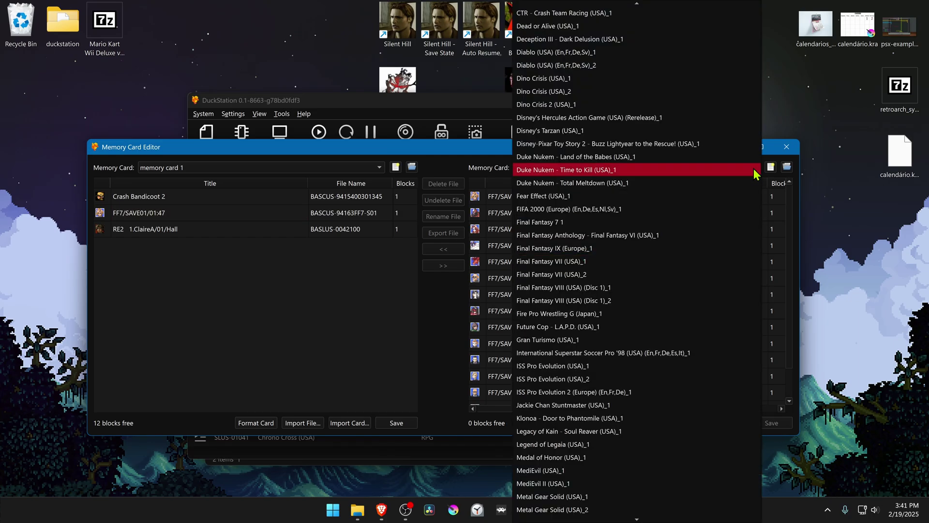
{"action": "key", "text": "End"}
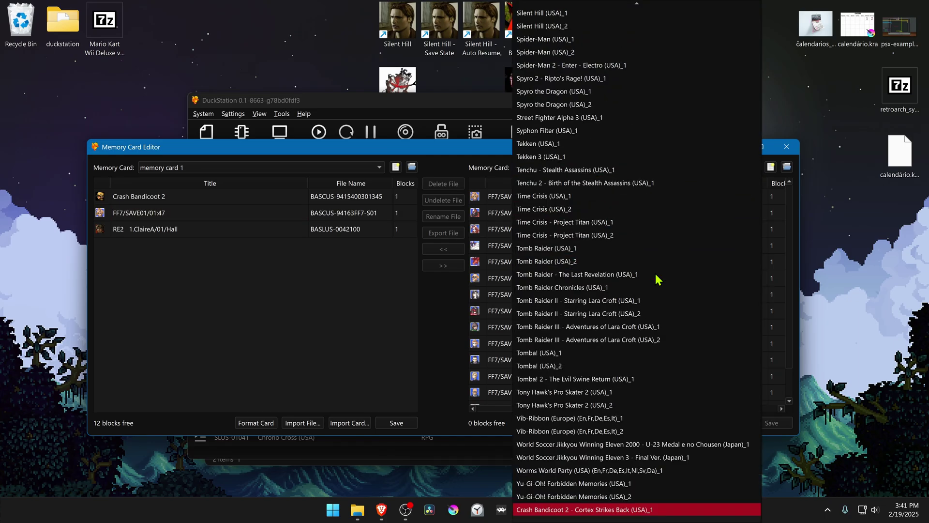
{"action": "key", "text": "Page_Up"}
{"action": "key", "text": "Down"}
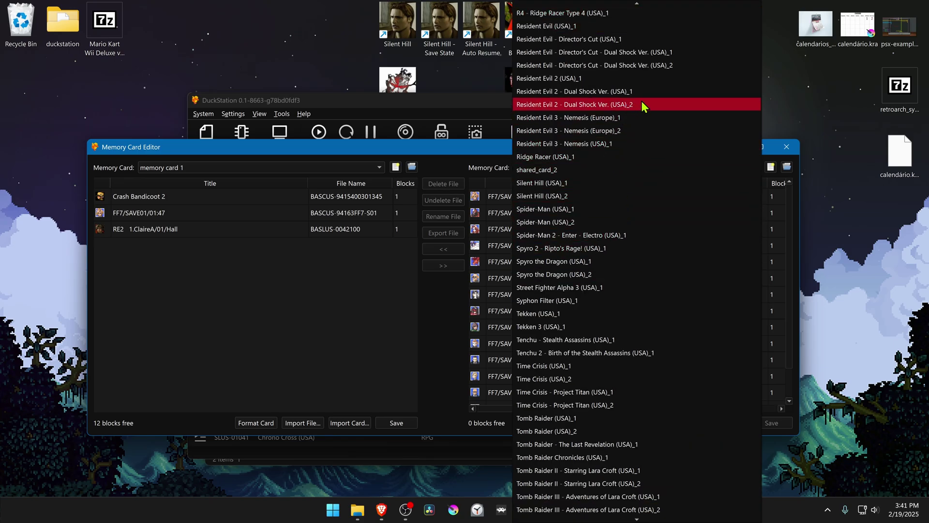
{"action": "left_click", "coordinate": [633, 79]}
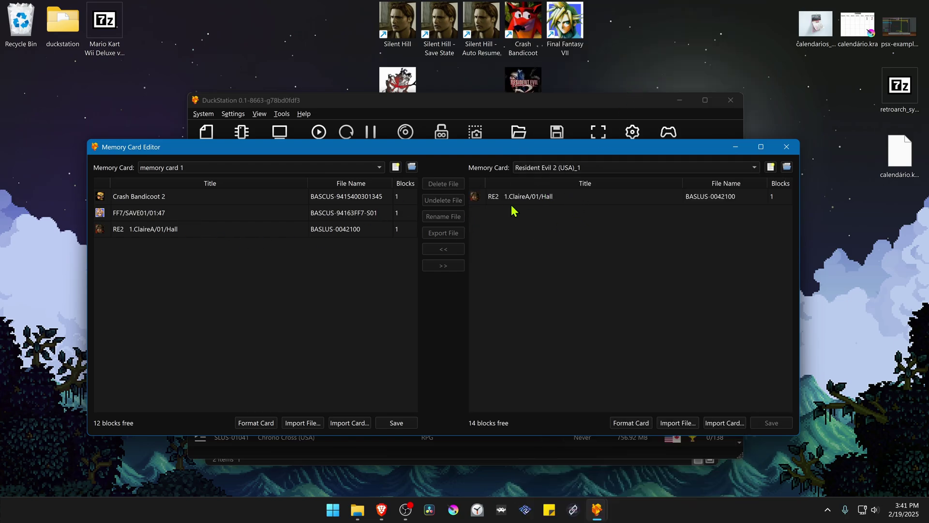
- Delete the card's old RE2 save and copy memory card 1's RE2 save onto it
{"action": "left_click", "coordinate": [540, 207]}
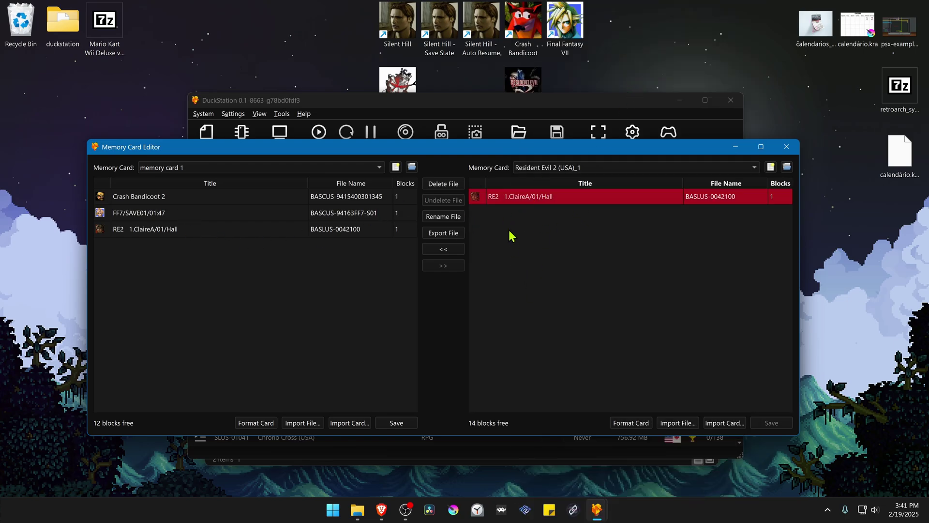
{"action": "left_click", "coordinate": [455, 184]}
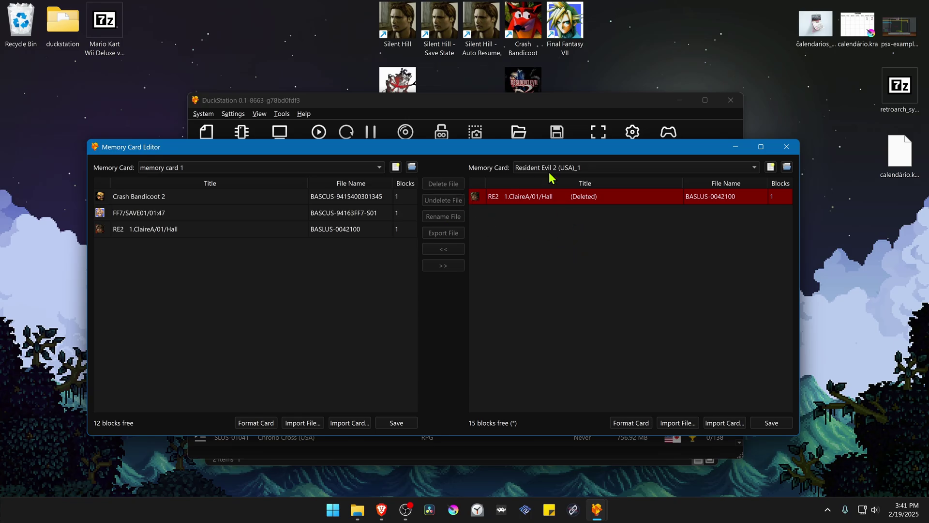
{"action": "left_click", "coordinate": [570, 195]}
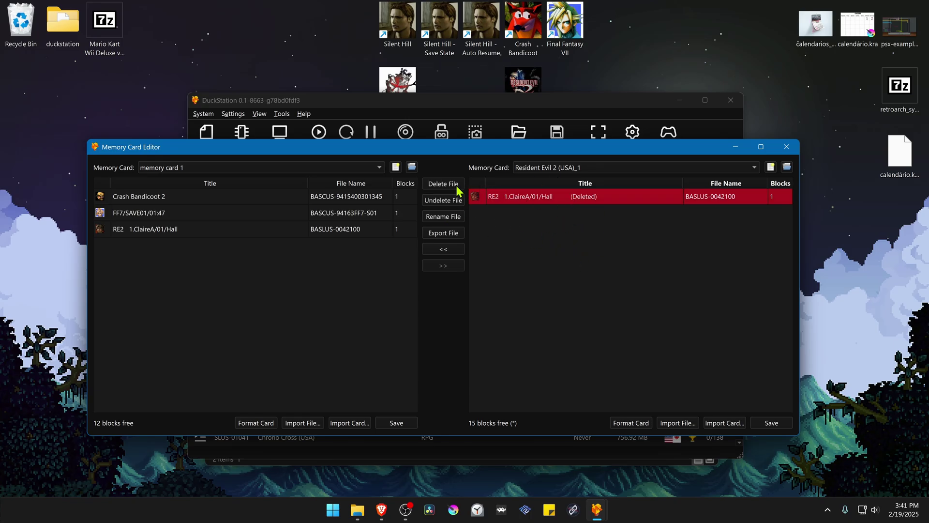
{"action": "left_click", "coordinate": [438, 201]}
{"action": "right_click", "coordinate": [149, 231]}
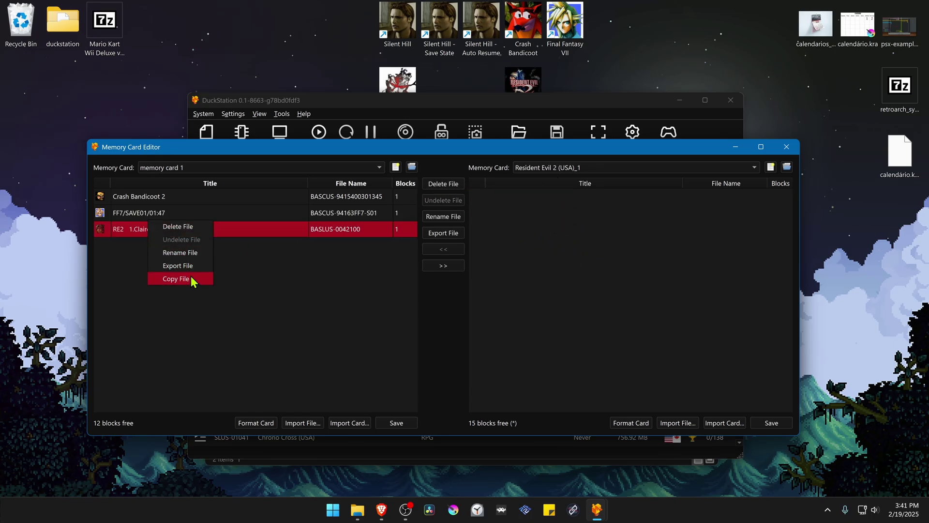
{"action": "left_click", "coordinate": [176, 279]}
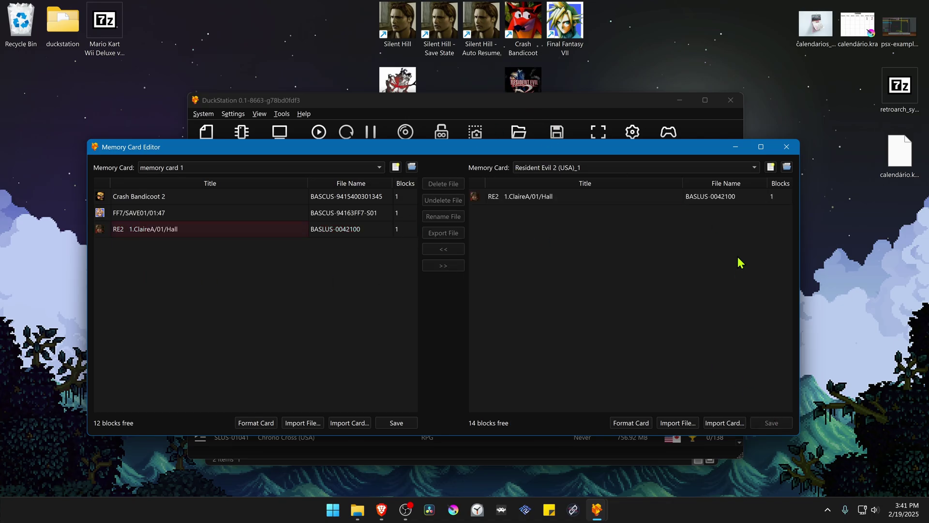
- Switch the right slot to the Crash Bandicoot 2 memory card
{"action": "left_click", "coordinate": [754, 168]}
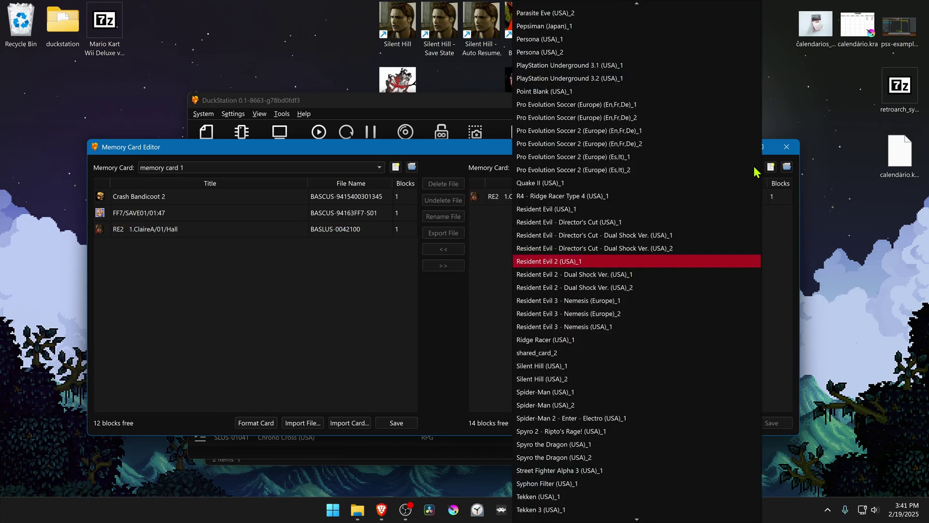
{"action": "key", "text": "End"}
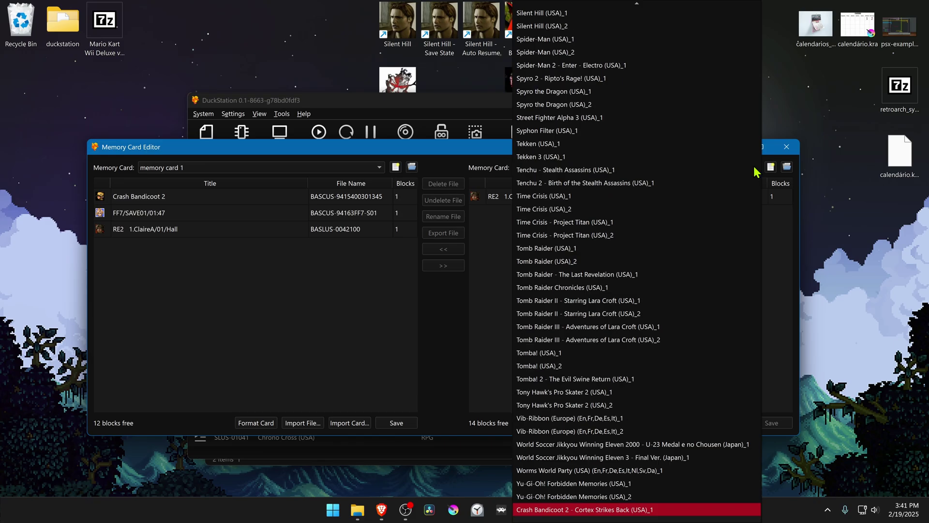
{"action": "left_click", "coordinate": [631, 511]}
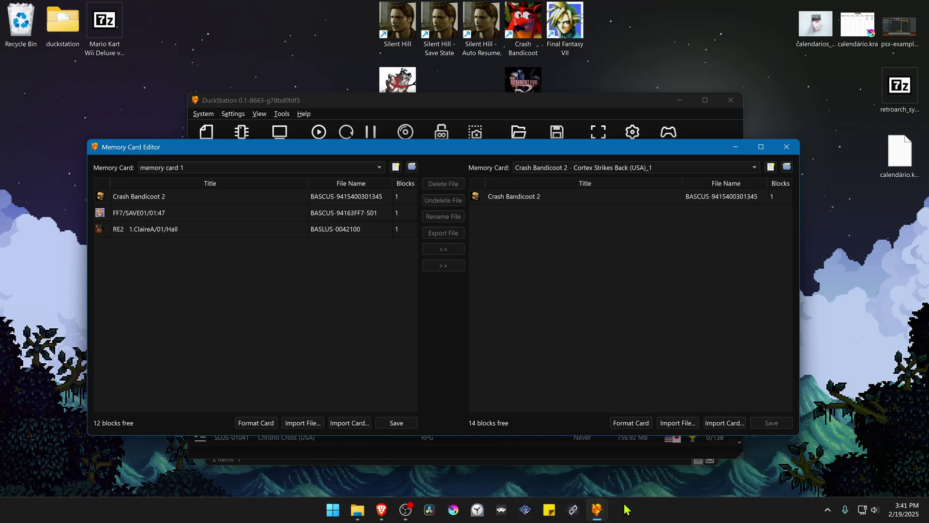
- Close the Memory Card Editor and filter the game list by 'res'
{"action": "left_click", "coordinate": [787, 148]}
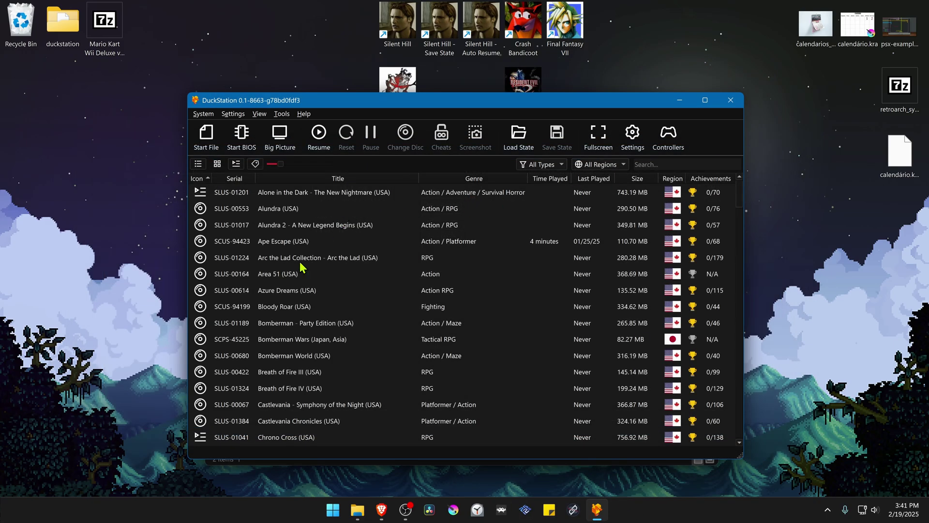
{"action": "left_click", "coordinate": [298, 262]}
{"action": "left_click", "coordinate": [707, 165]}
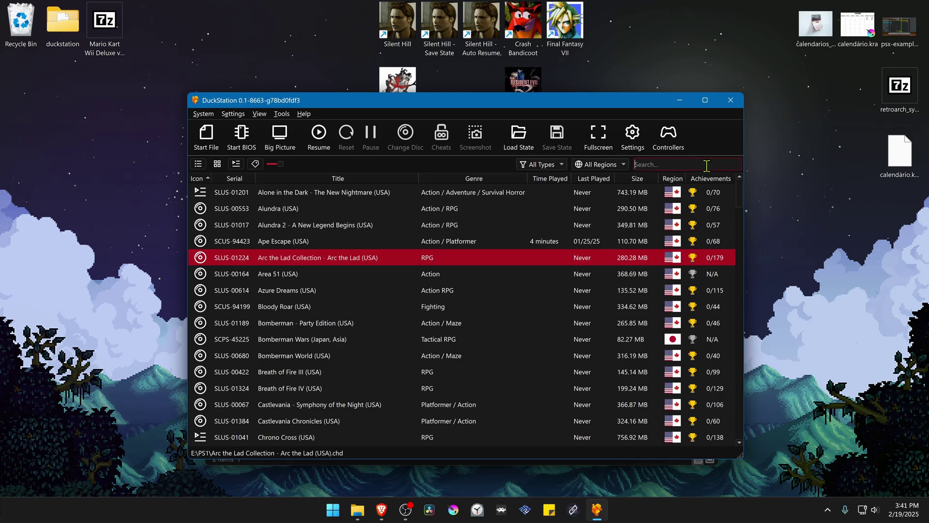
{"action": "type", "text": "red"}
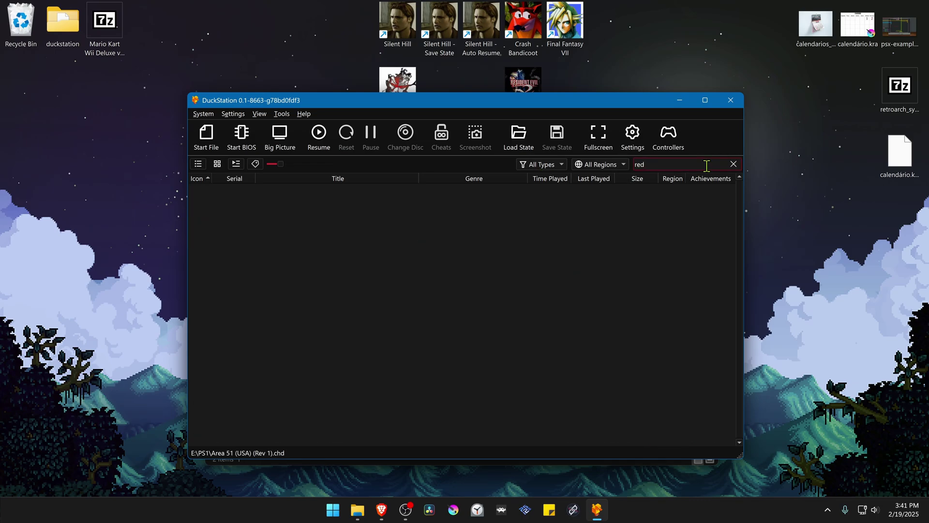
{"action": "key", "text": "BackSpace"}
{"action": "type", "text": "s"}
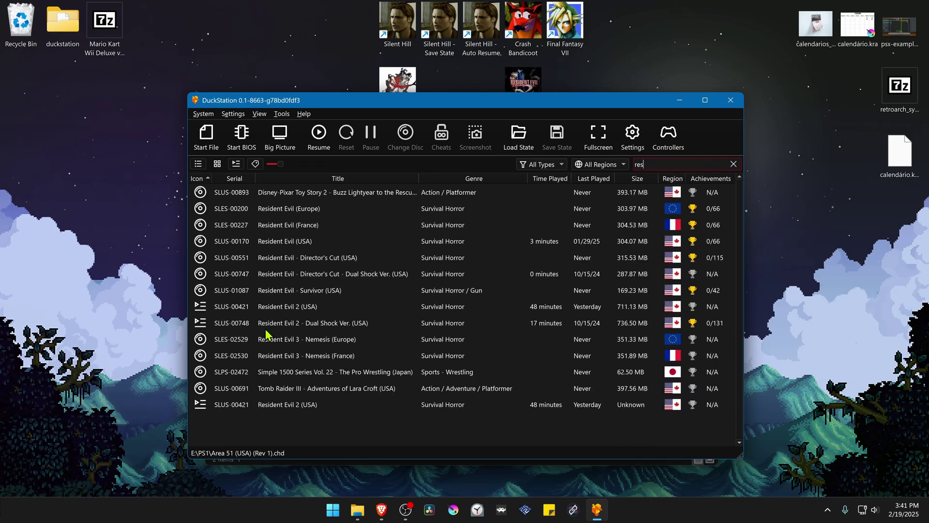
- Boot Resident Evil 2 (USA) from Disc 2 via Select Disc
{"action": "right_click", "coordinate": [307, 309]}
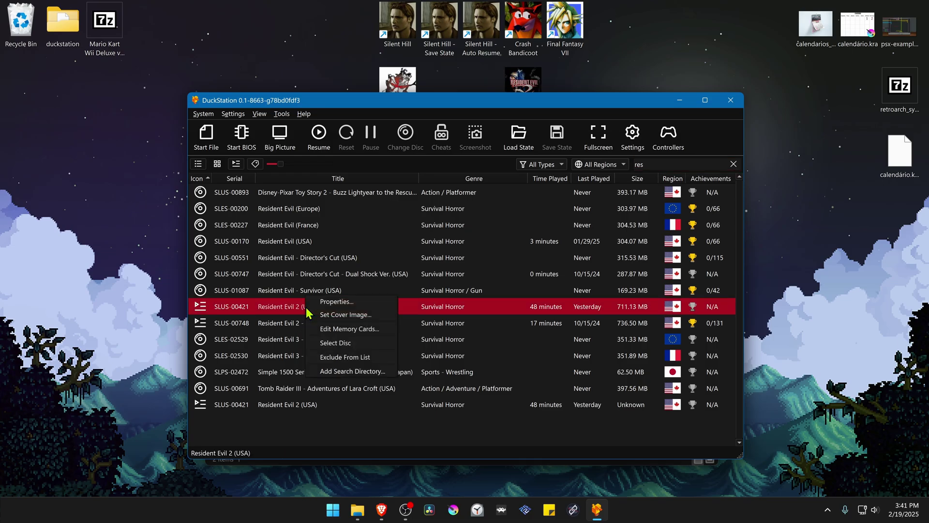
{"action": "left_click", "coordinate": [327, 347]}
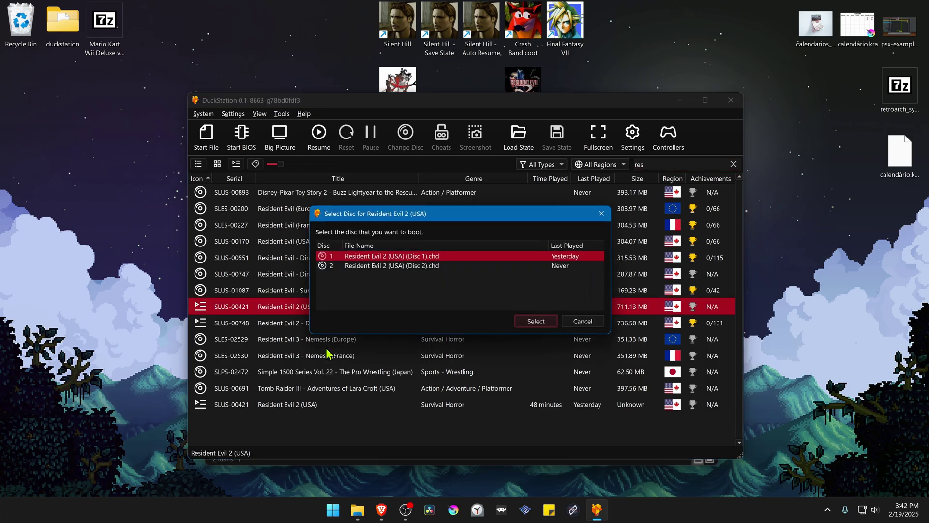
{"action": "left_click", "coordinate": [429, 266]}
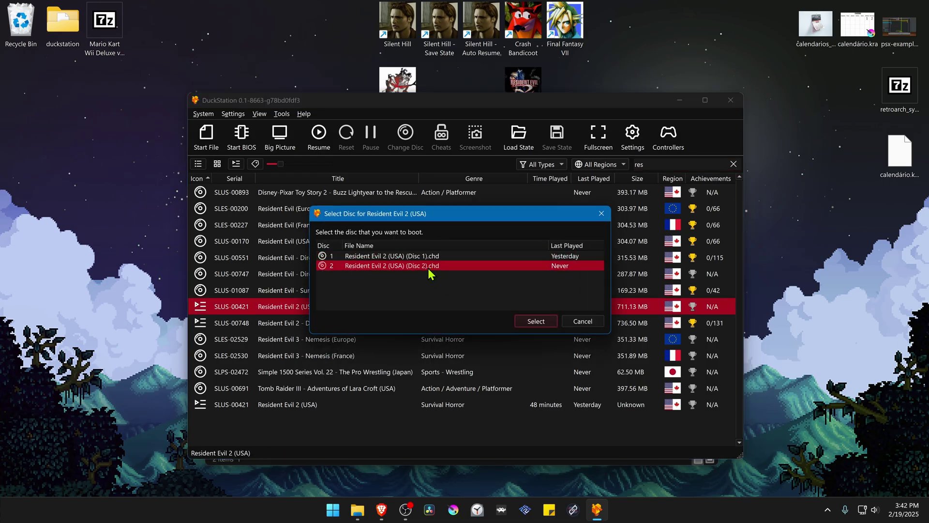
{"action": "left_click", "coordinate": [531, 323]}
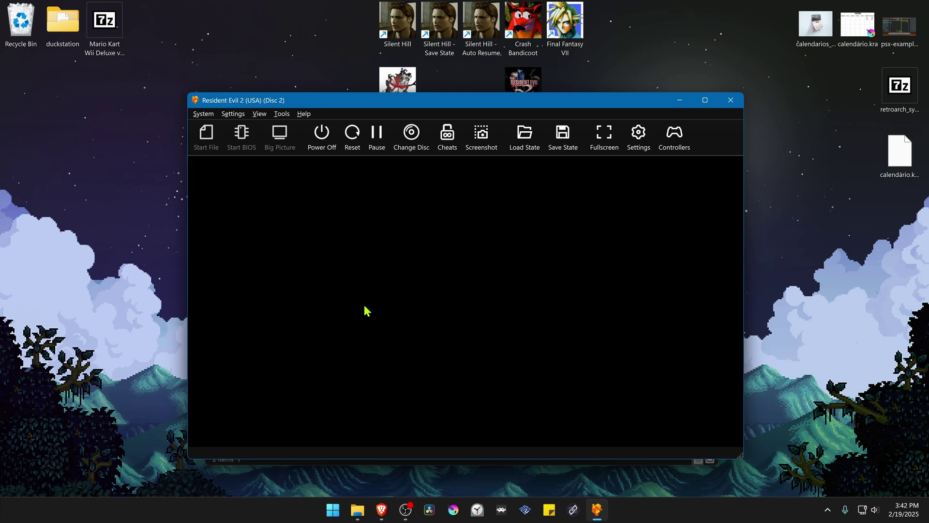